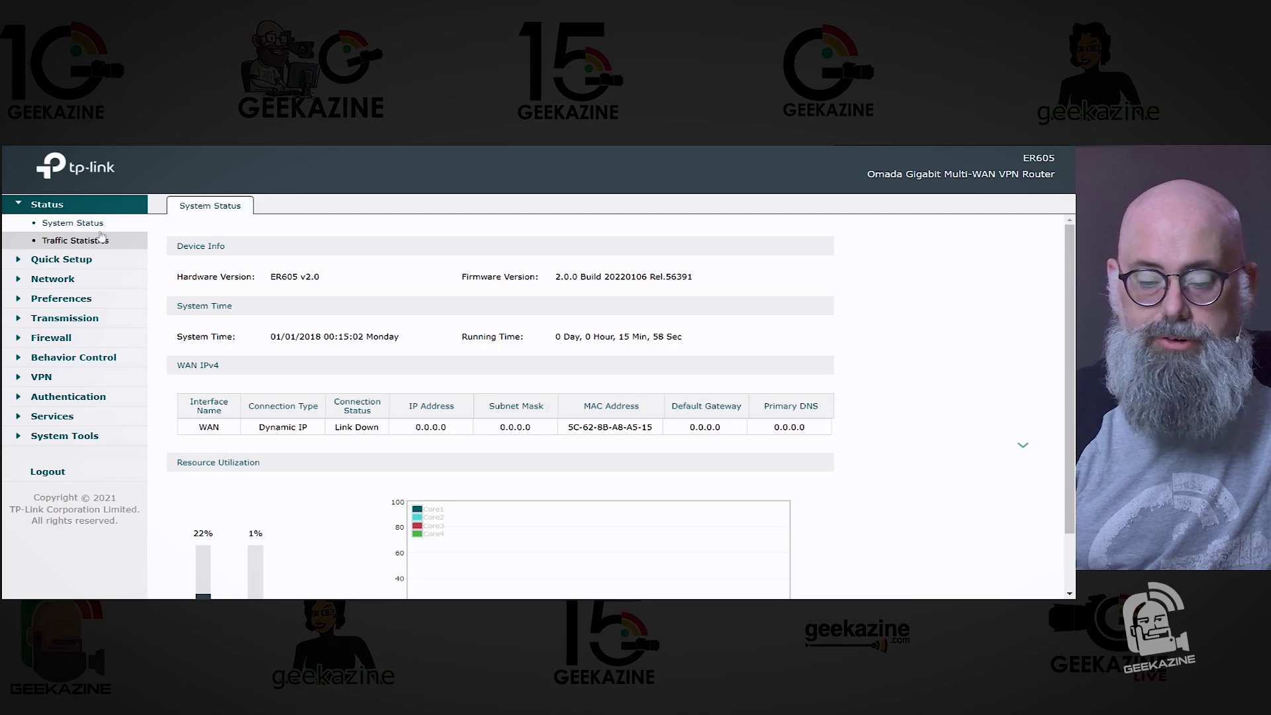
# Step: Review the router's interface traffic statistics and look at the Quick Setup page
pyautogui.click(91, 242)
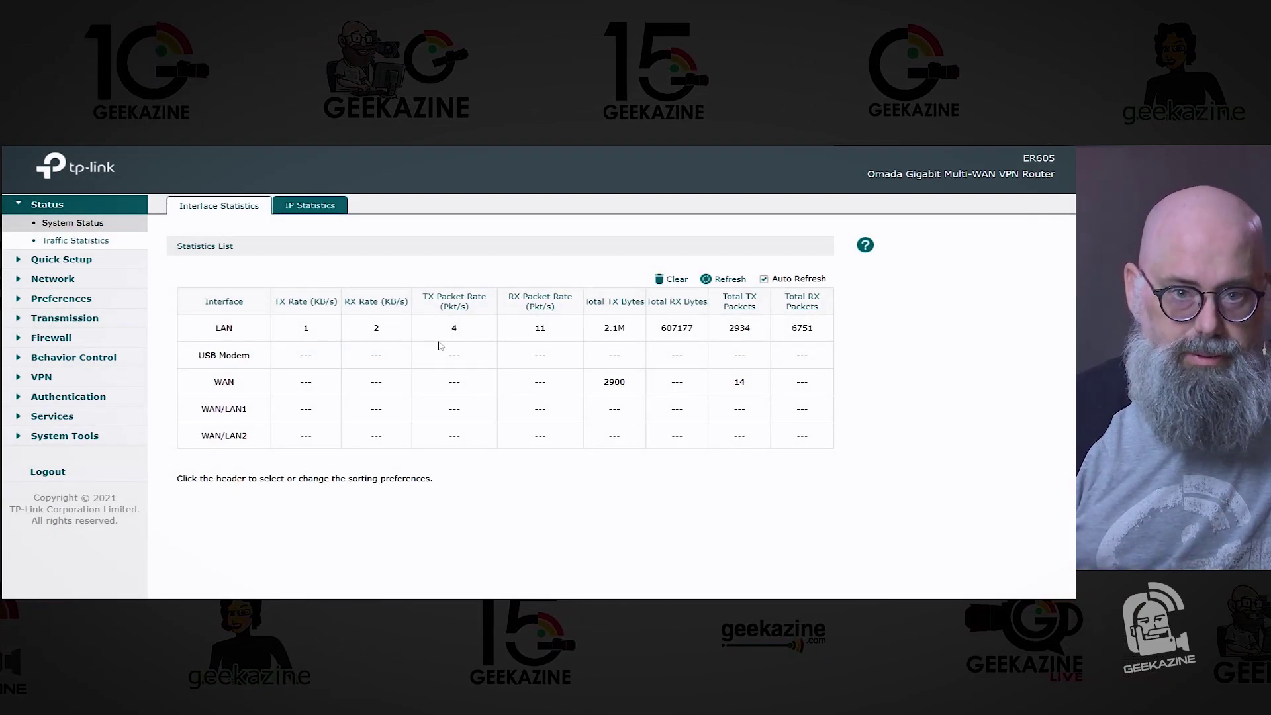
pyautogui.click(70, 262)
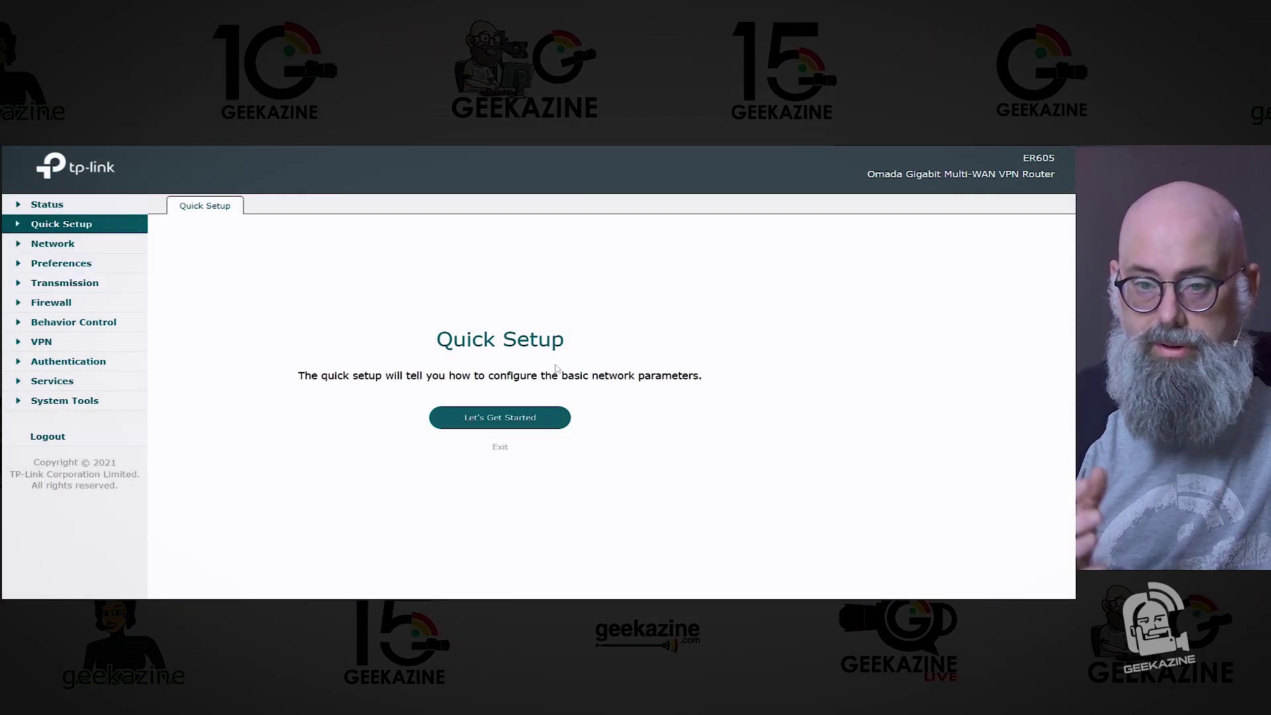
# Step: Examine the WAN mode port assignment and the WAN connection configuration in the network settings
pyautogui.click(52, 243)
pyautogui.click(53, 265)
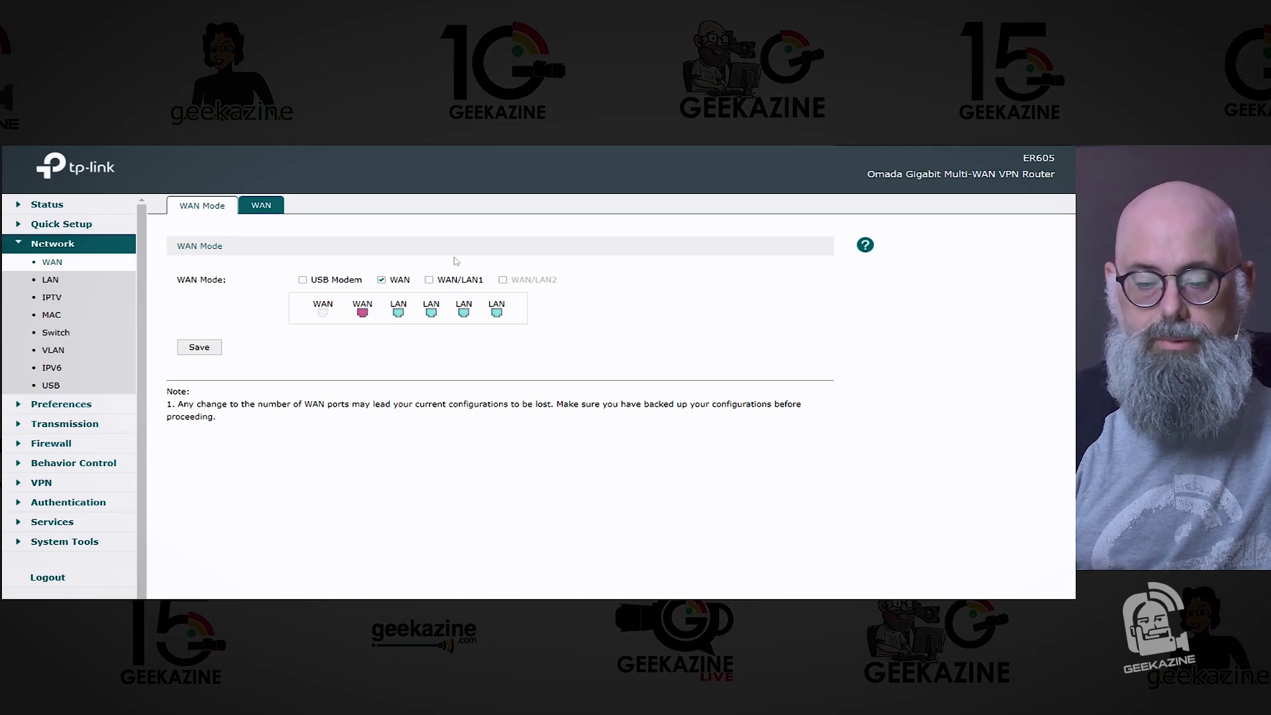
pyautogui.click(268, 209)
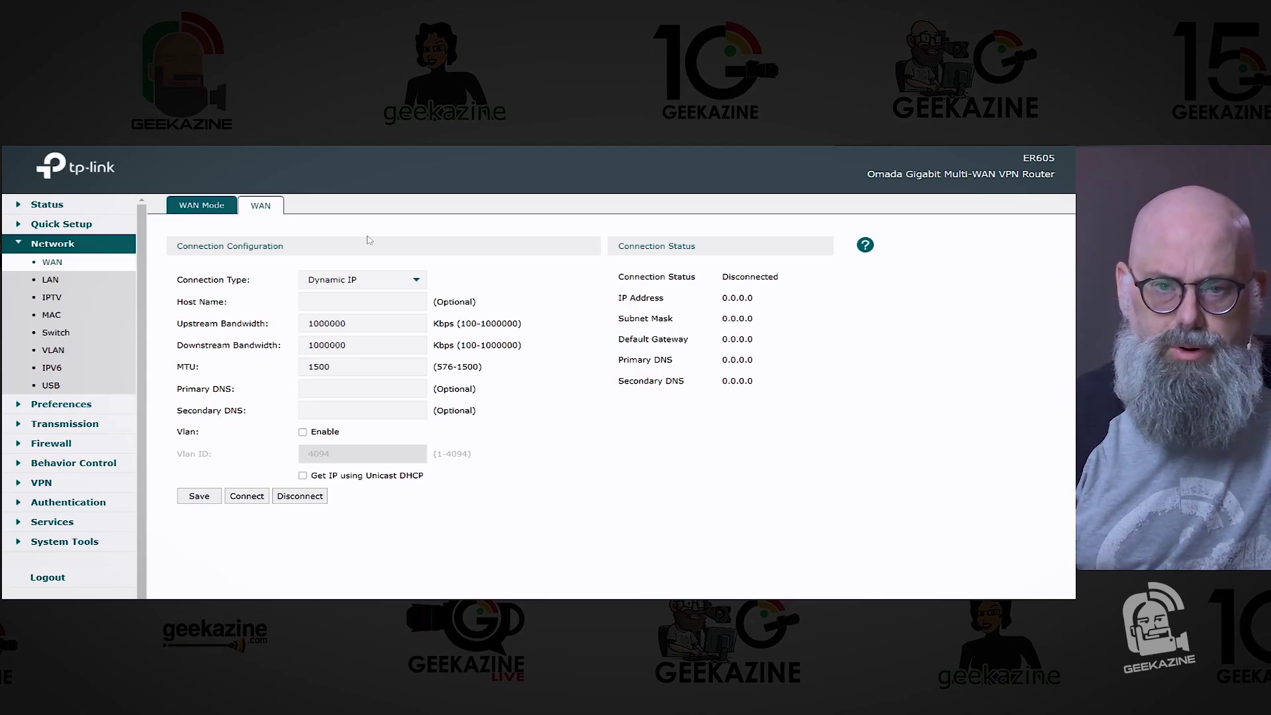
# Step: Examine the LAN settings with its network list and the DHCP client list
pyautogui.click(51, 279)
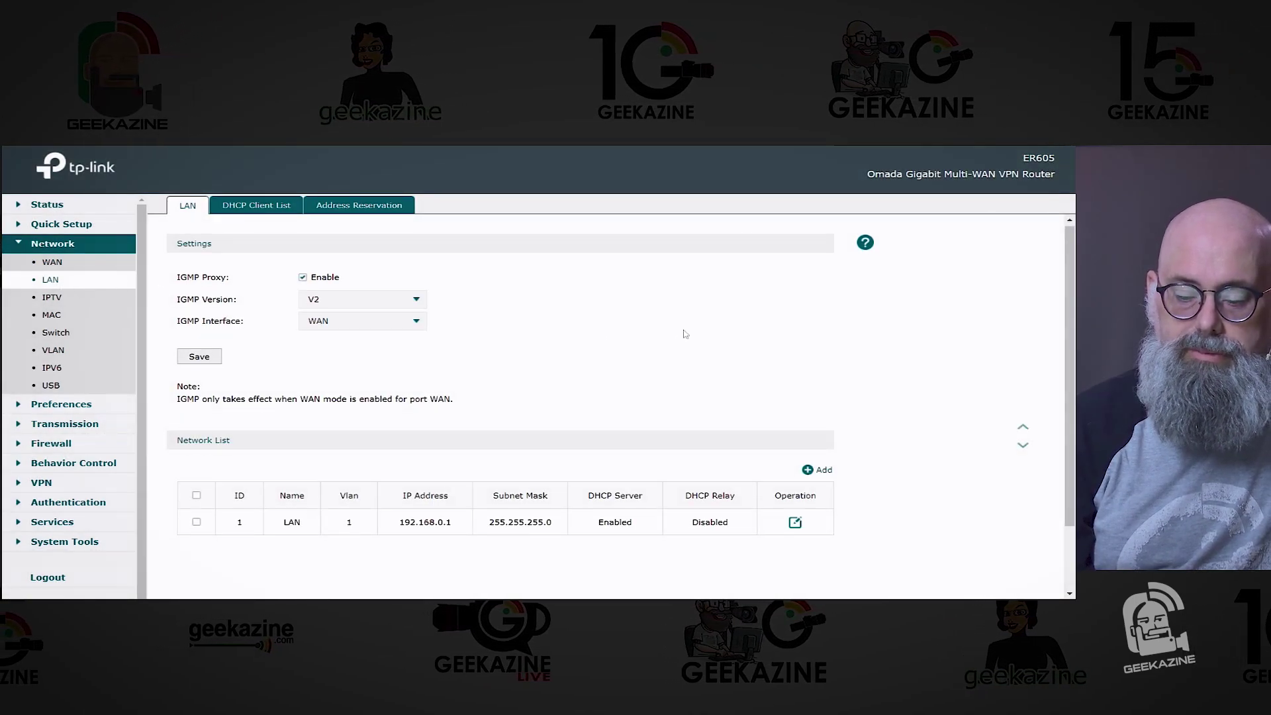
pyautogui.scroll(-1, 682, 332)
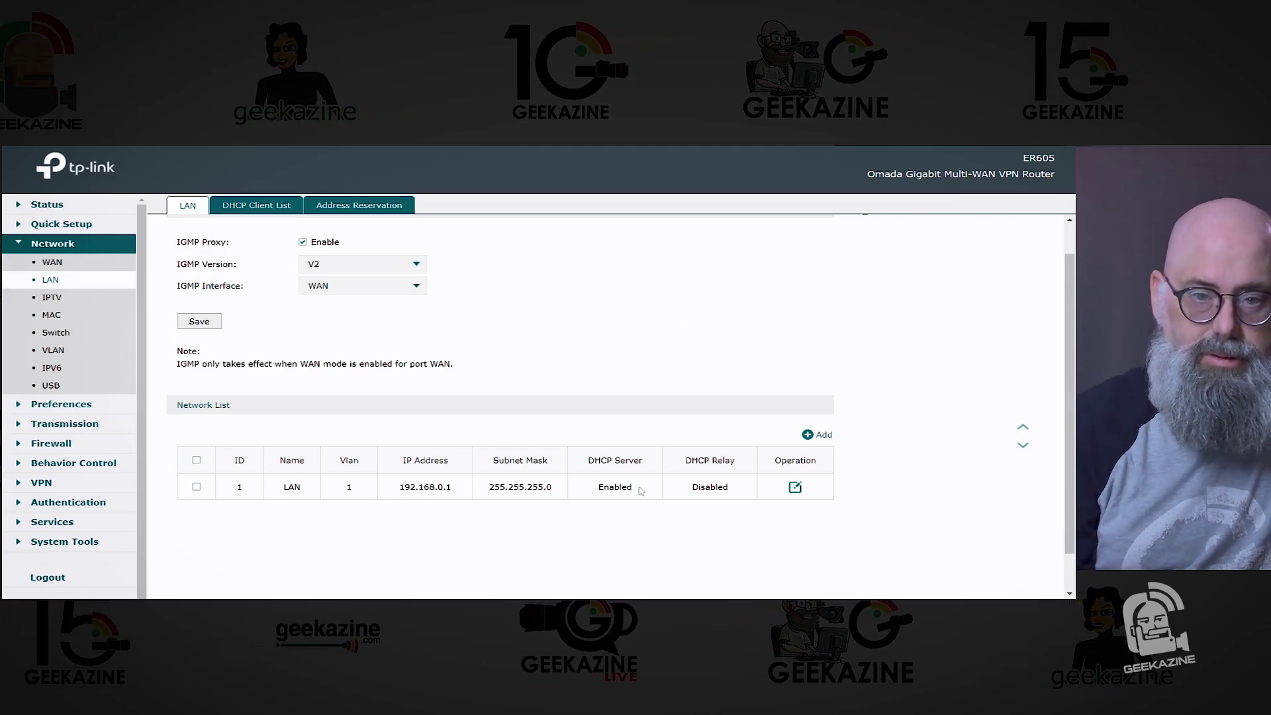
pyautogui.click(278, 208)
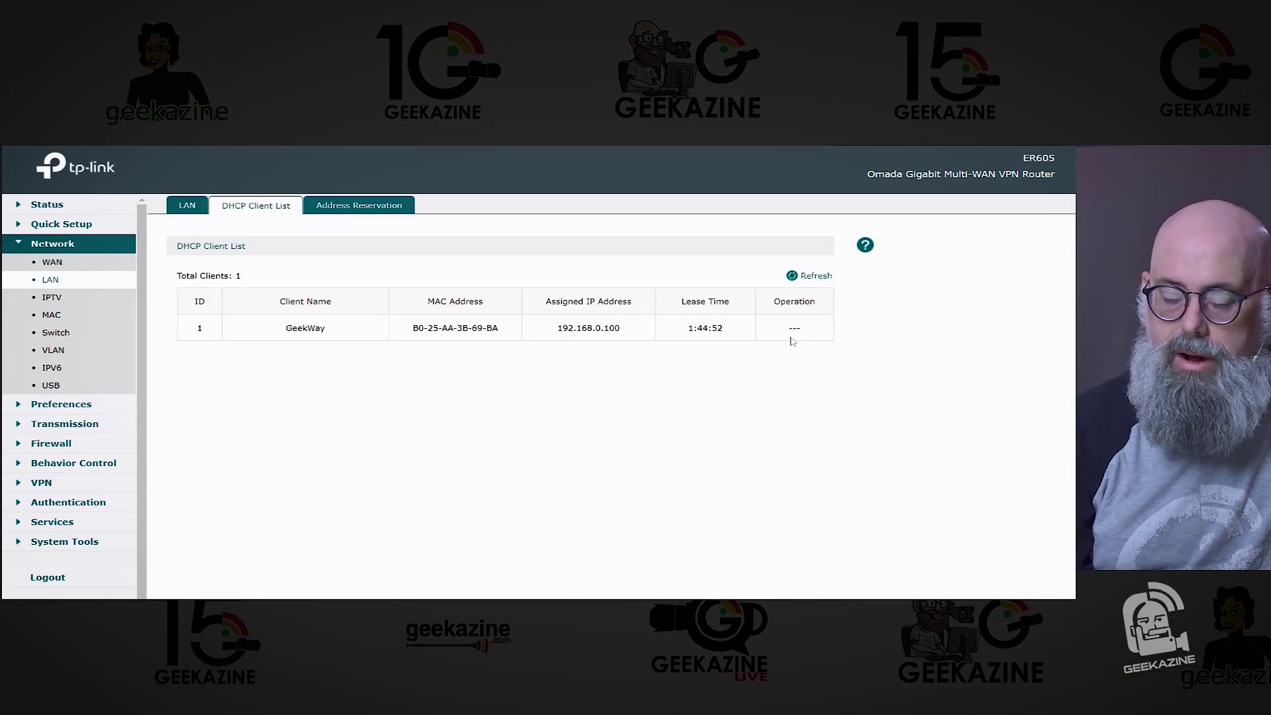
# Step: Delete the GeekWay address reservation and check that client's entry in the DHCP client list
pyautogui.click(344, 206)
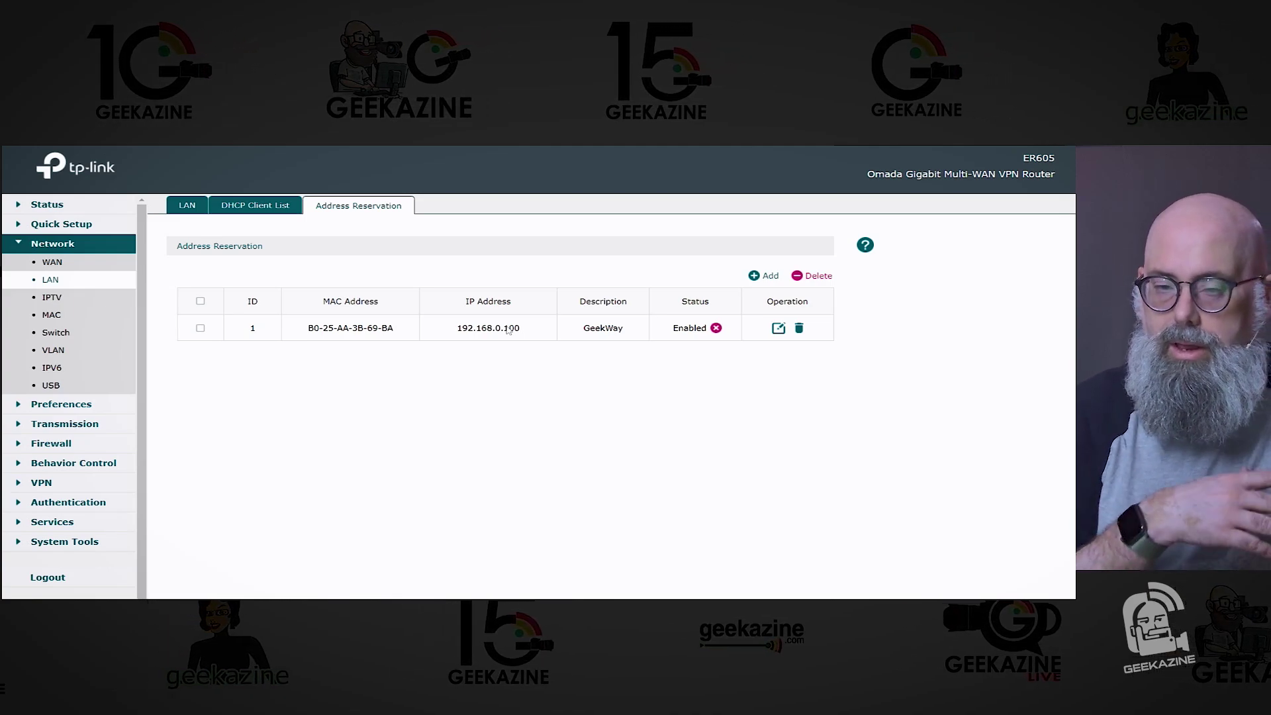
pyautogui.click(798, 329)
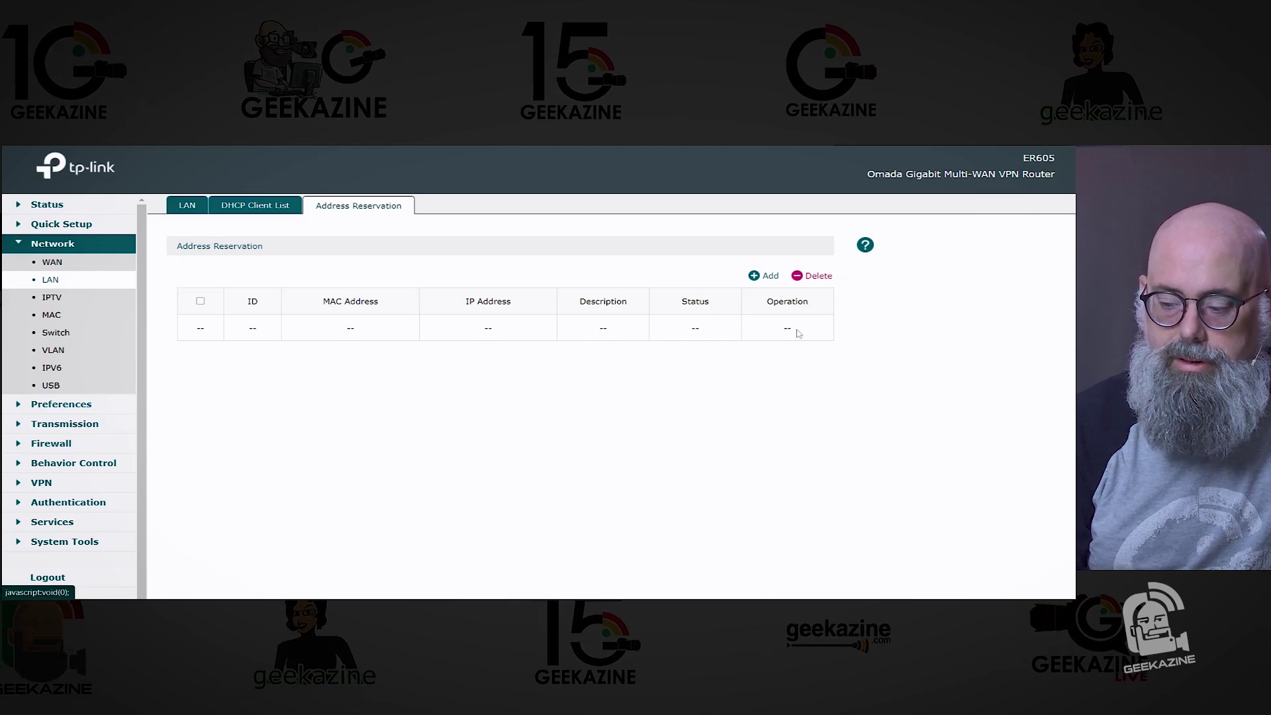
pyautogui.click(271, 206)
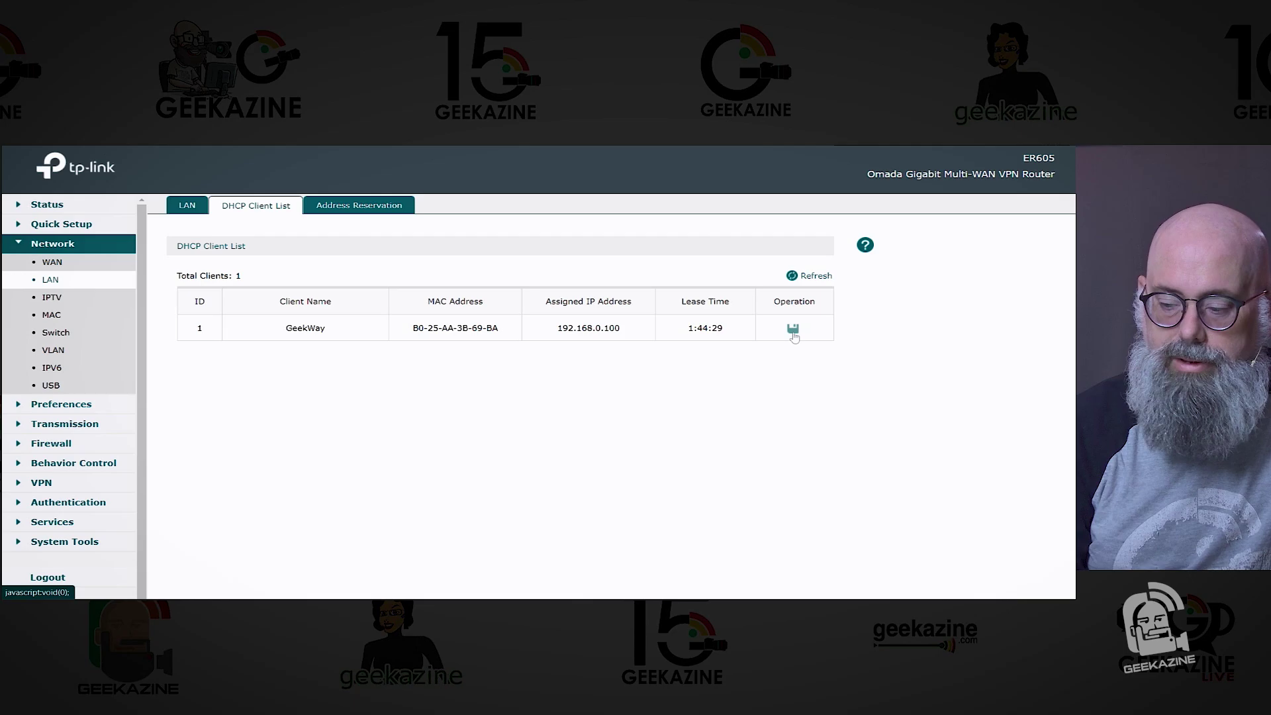
# Step: Examine the IPTV, MAC, switch port mirroring, VLAN, IPv6 and USB modem pages of the network settings
pyautogui.click(58, 300)
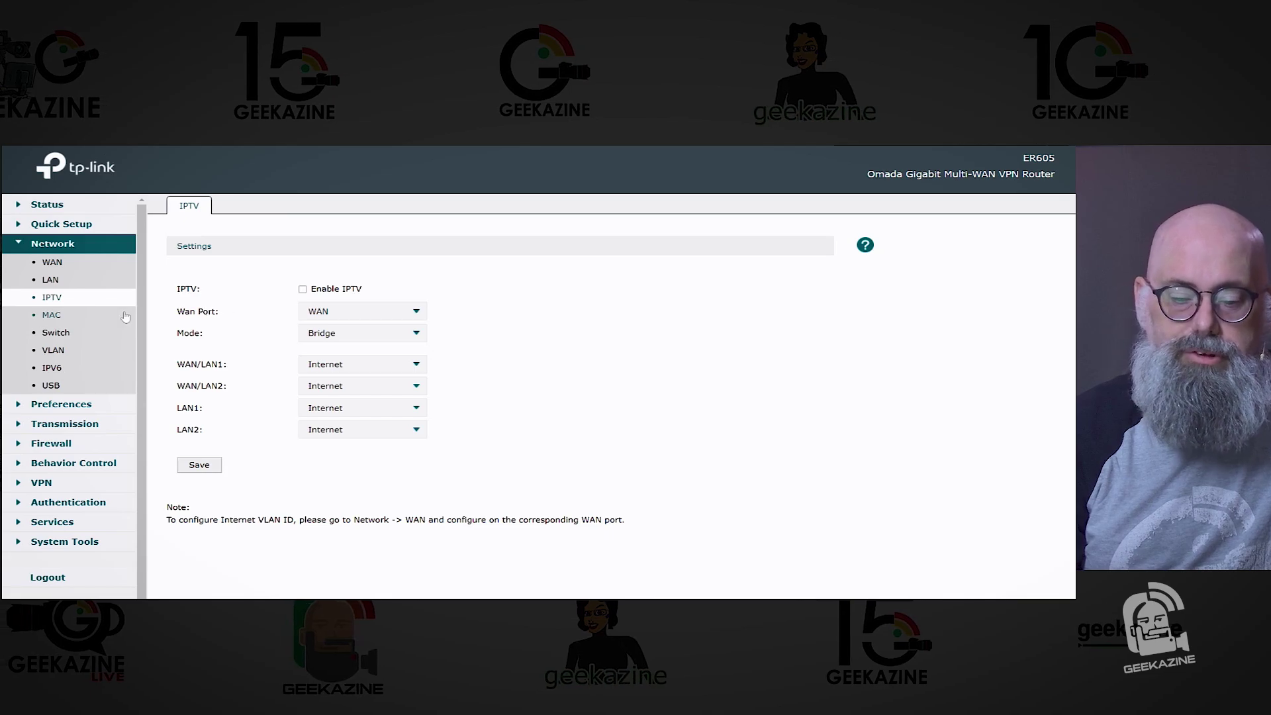
pyautogui.click(63, 317)
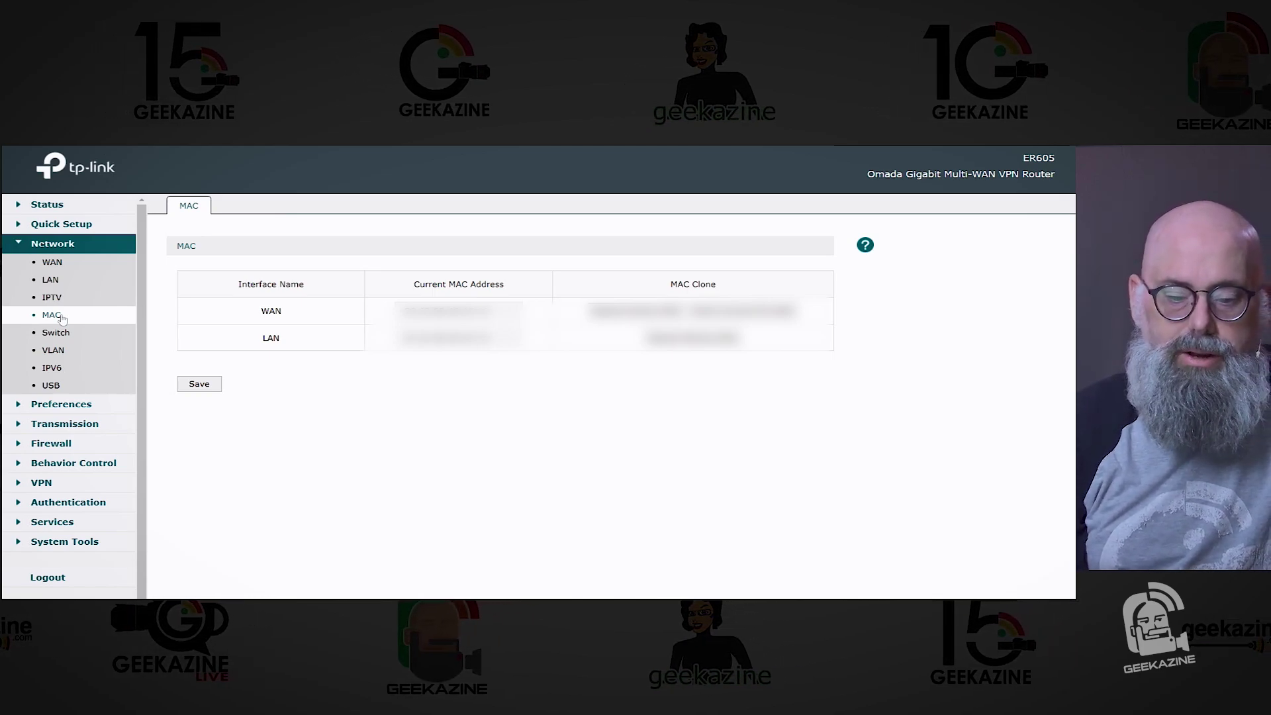
pyautogui.click(65, 333)
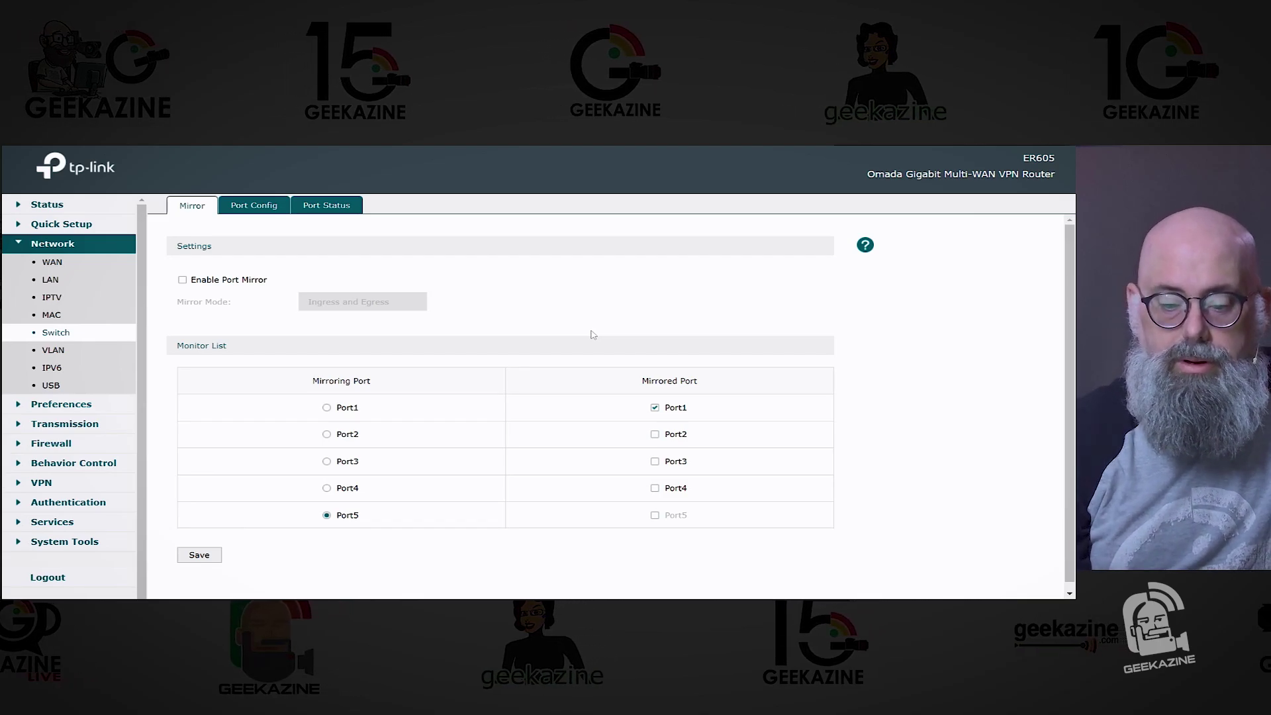
pyautogui.click(53, 350)
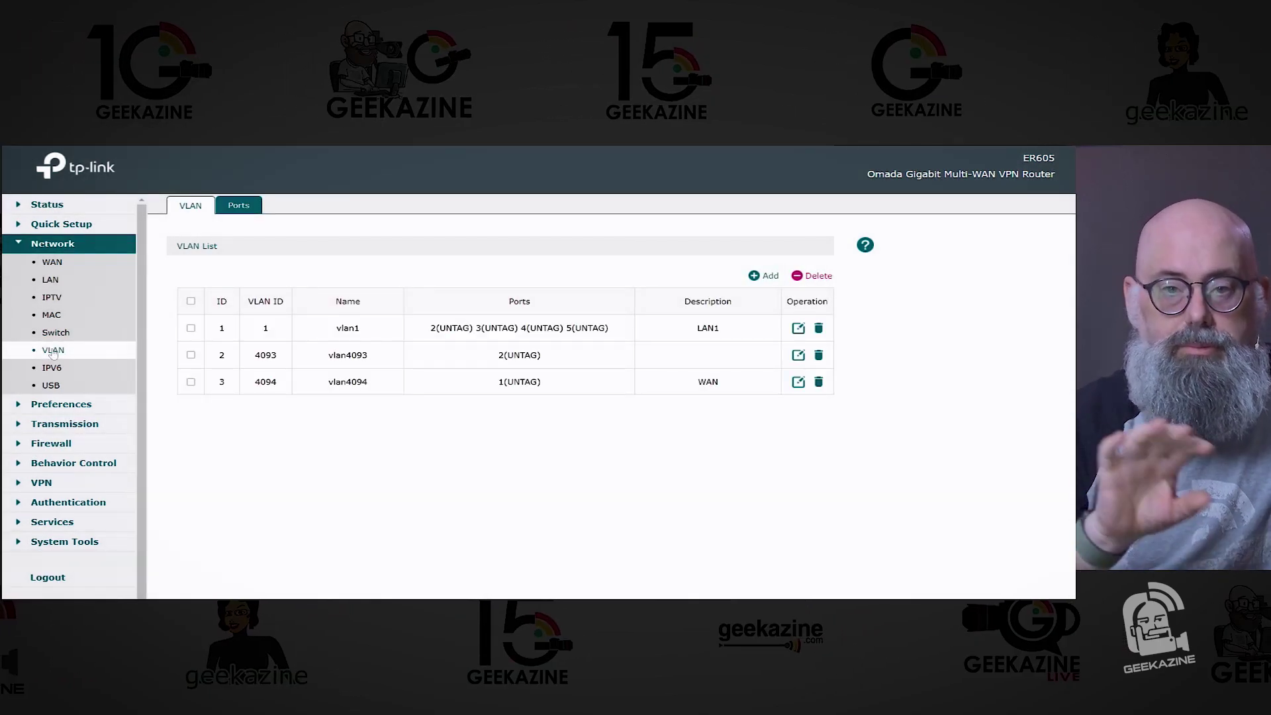
pyautogui.click(49, 369)
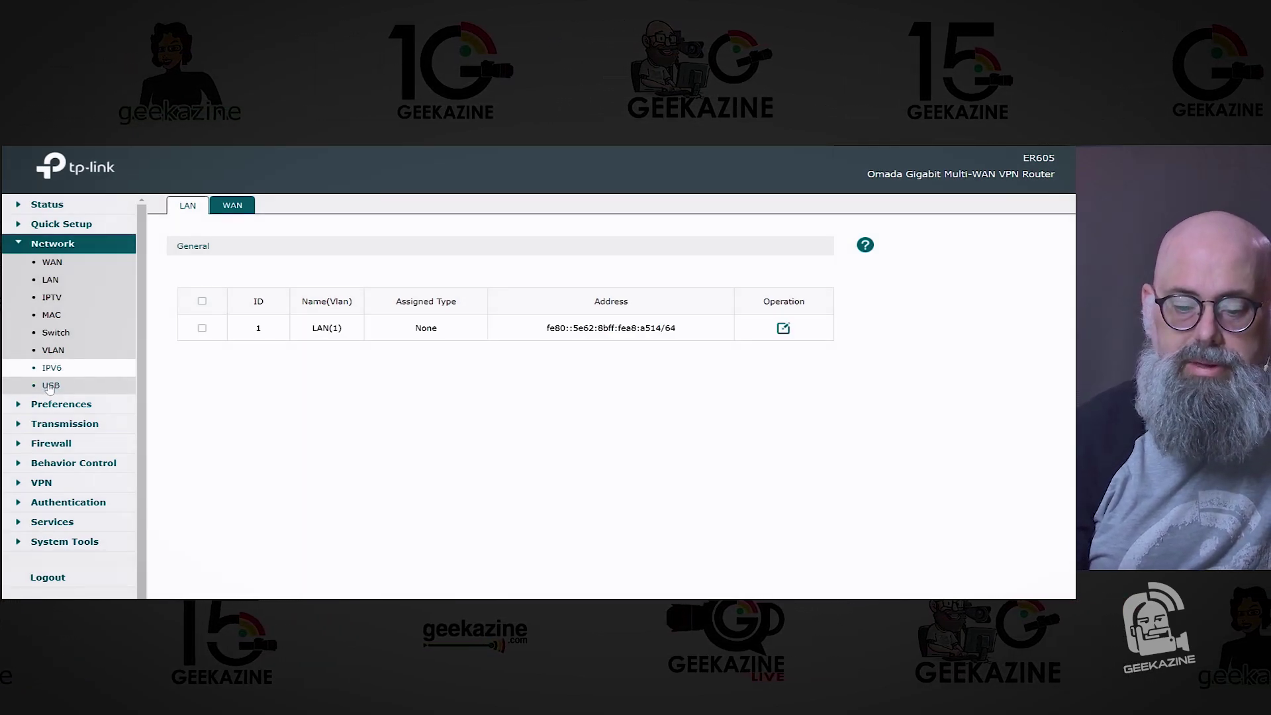
pyautogui.click(50, 387)
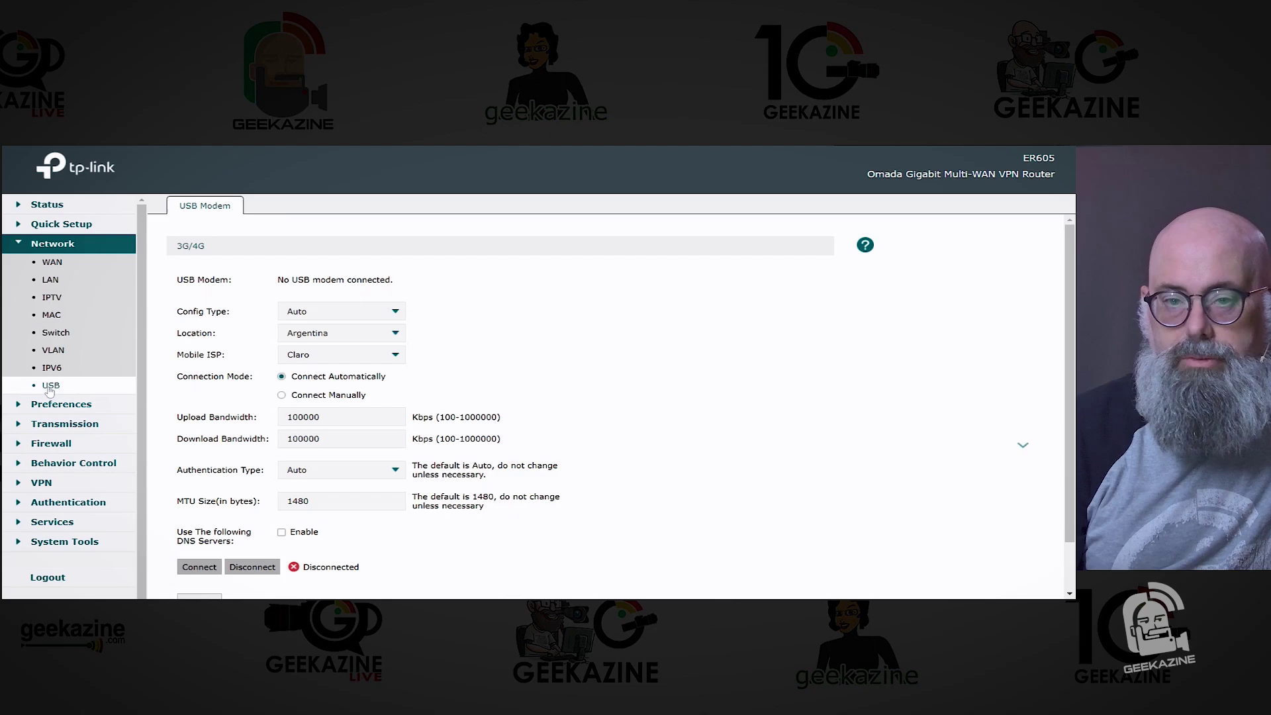
# Step: Examine the IP group, time range and VPN IP pool lists in the preferences
pyautogui.click(51, 404)
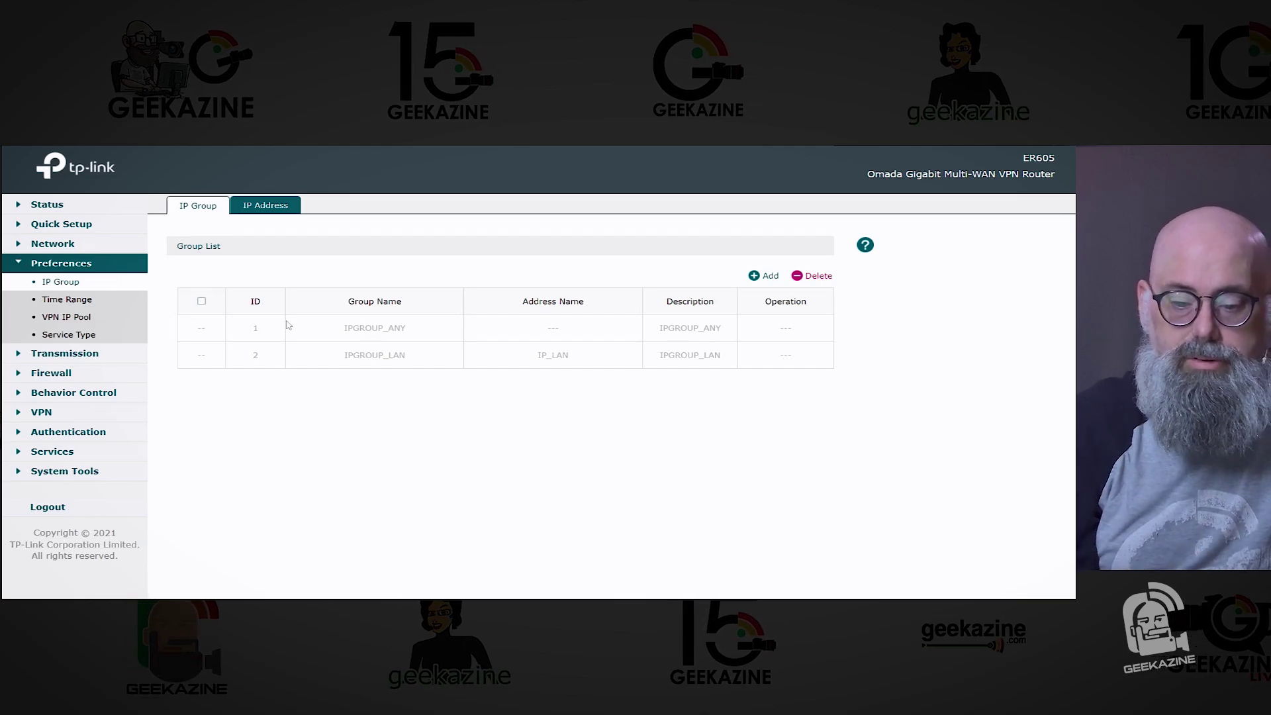
pyautogui.click(67, 300)
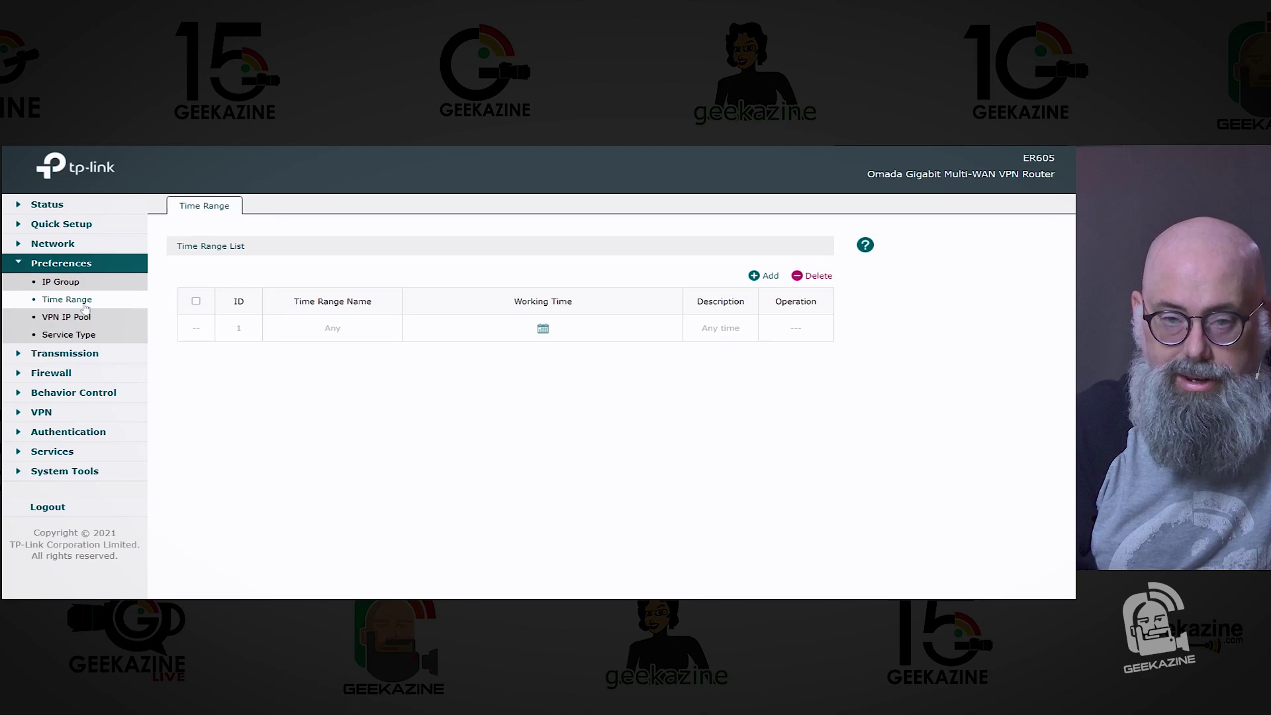
pyautogui.click(69, 318)
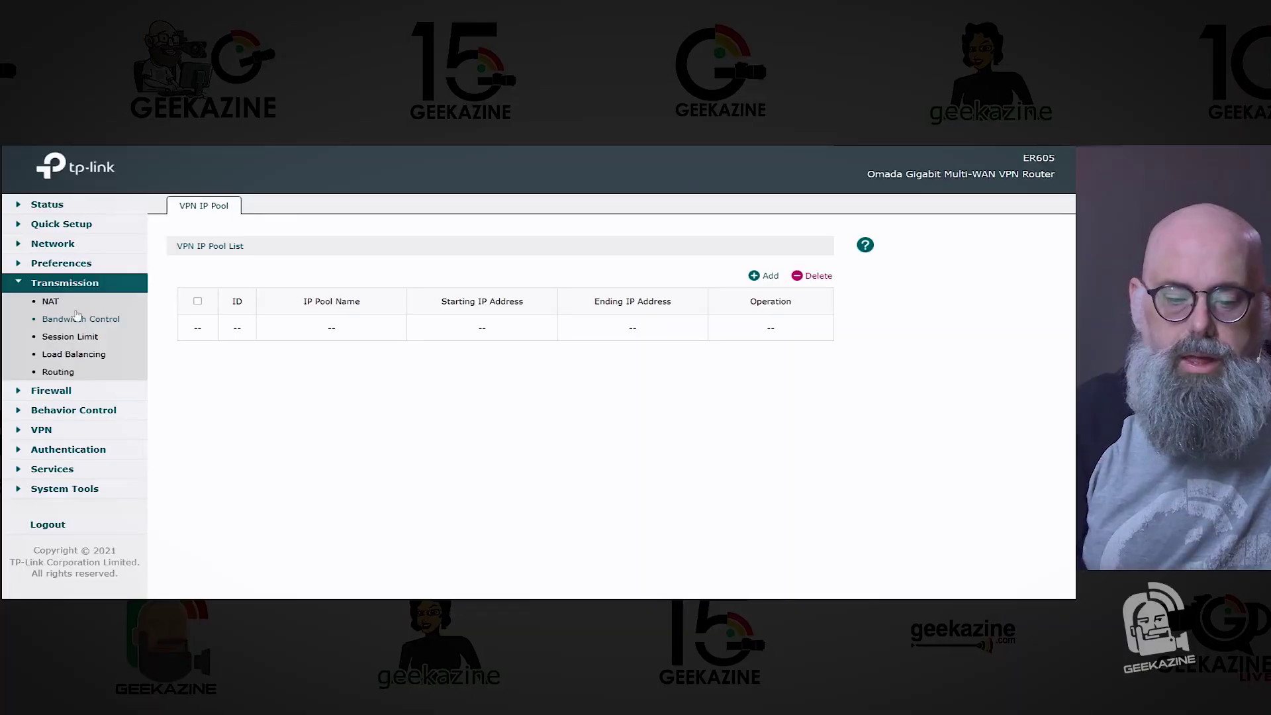
# Step: Examine the transmission settings for NAT, bandwidth control, session limits, load balancing and static routing
pyautogui.click(75, 301)
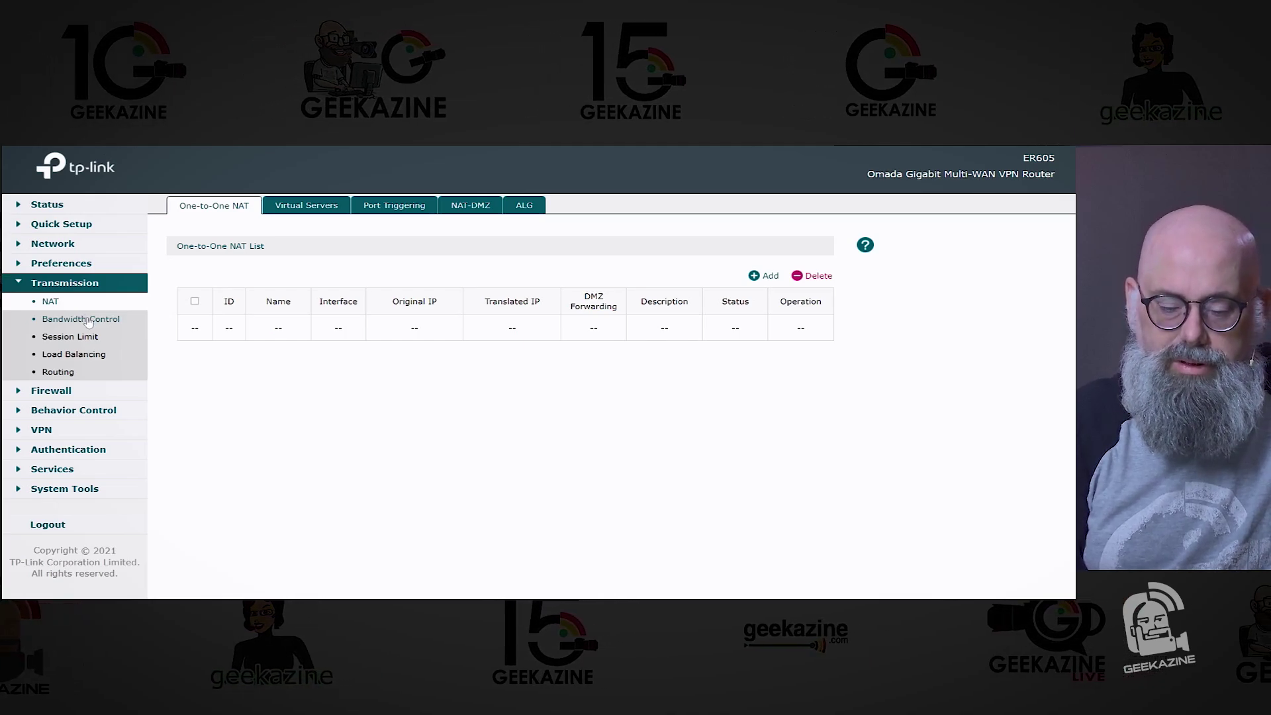
pyautogui.click(96, 320)
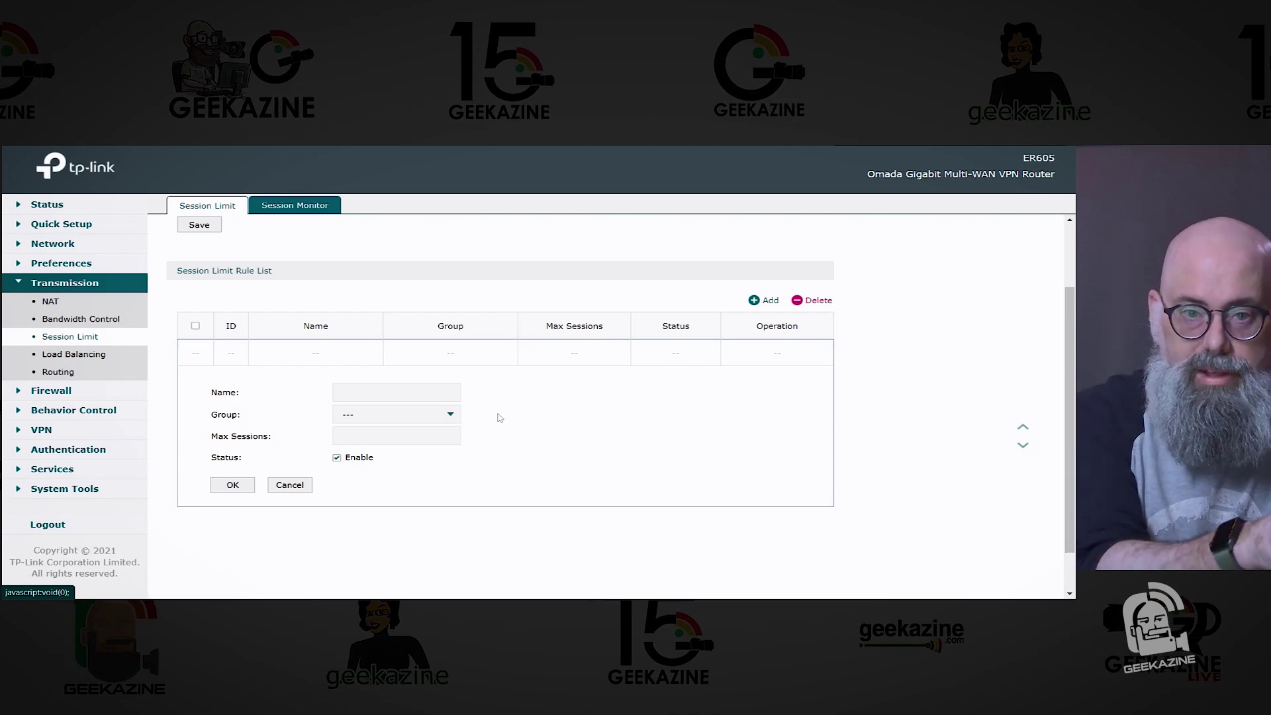
pyautogui.click(102, 355)
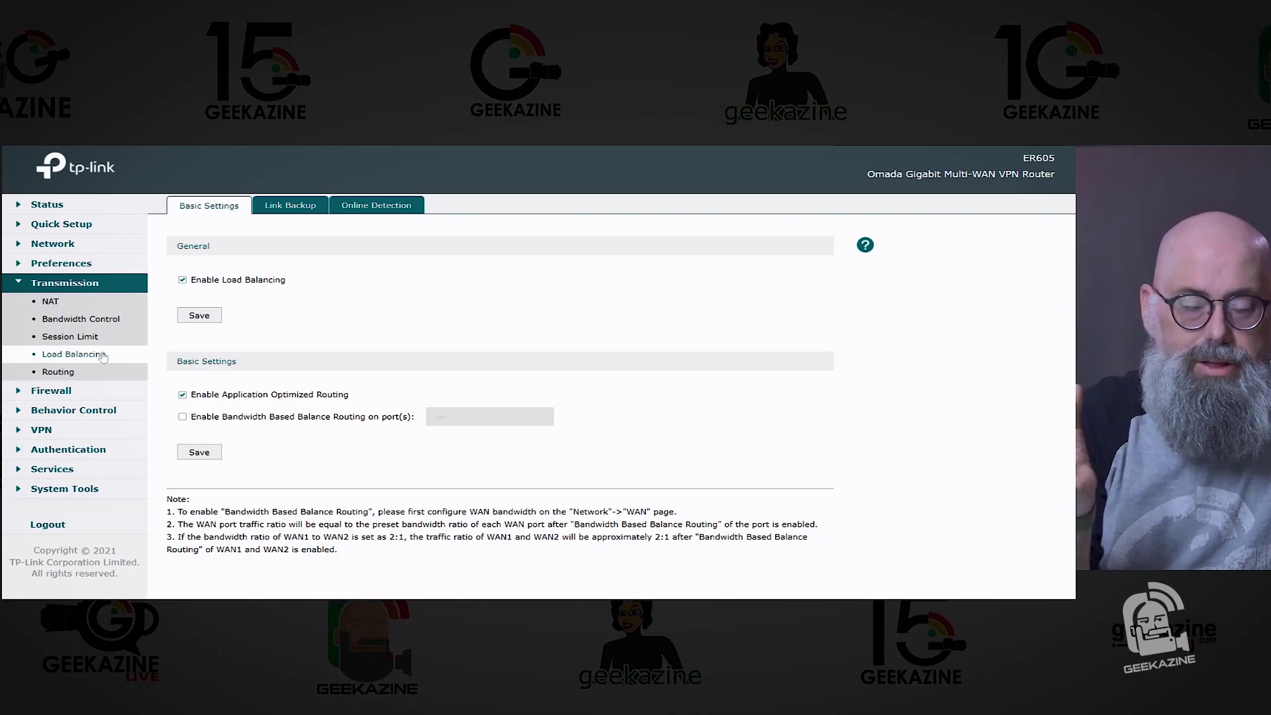
pyautogui.click(63, 372)
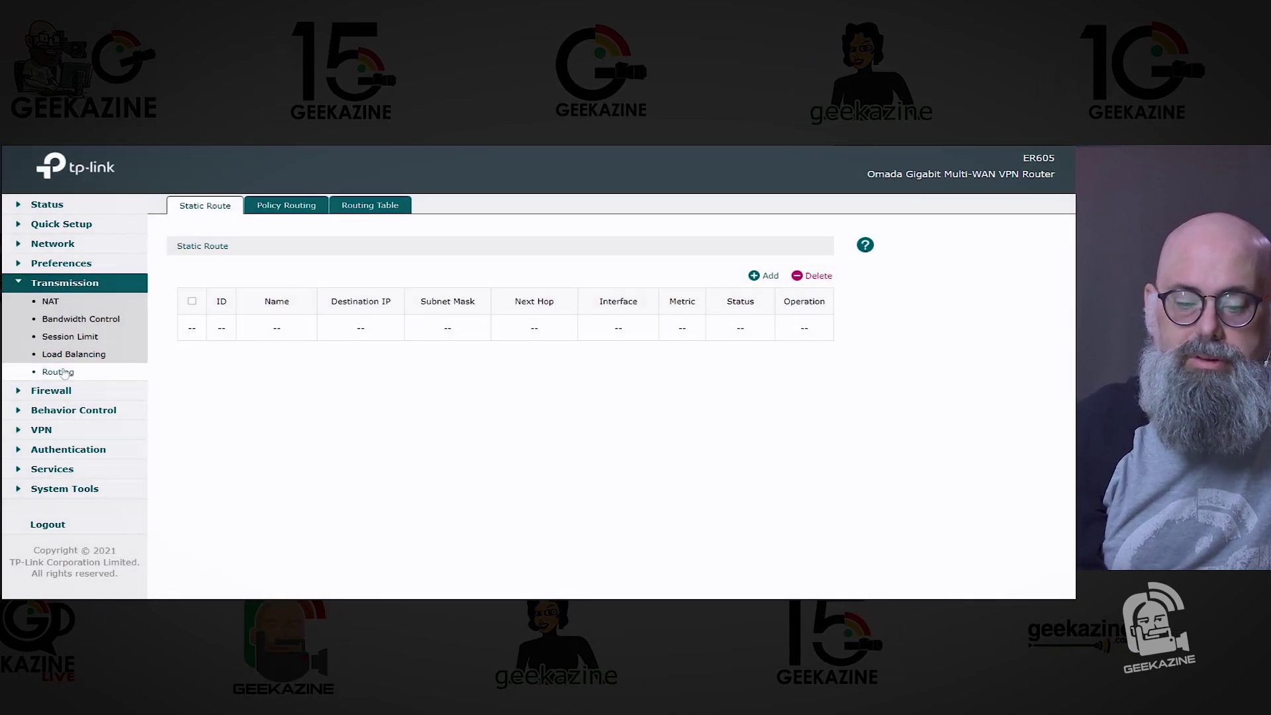
# Step: Look over the firewall categories and examine the web filtering and web security settings under behavior control
pyautogui.click(29, 394)
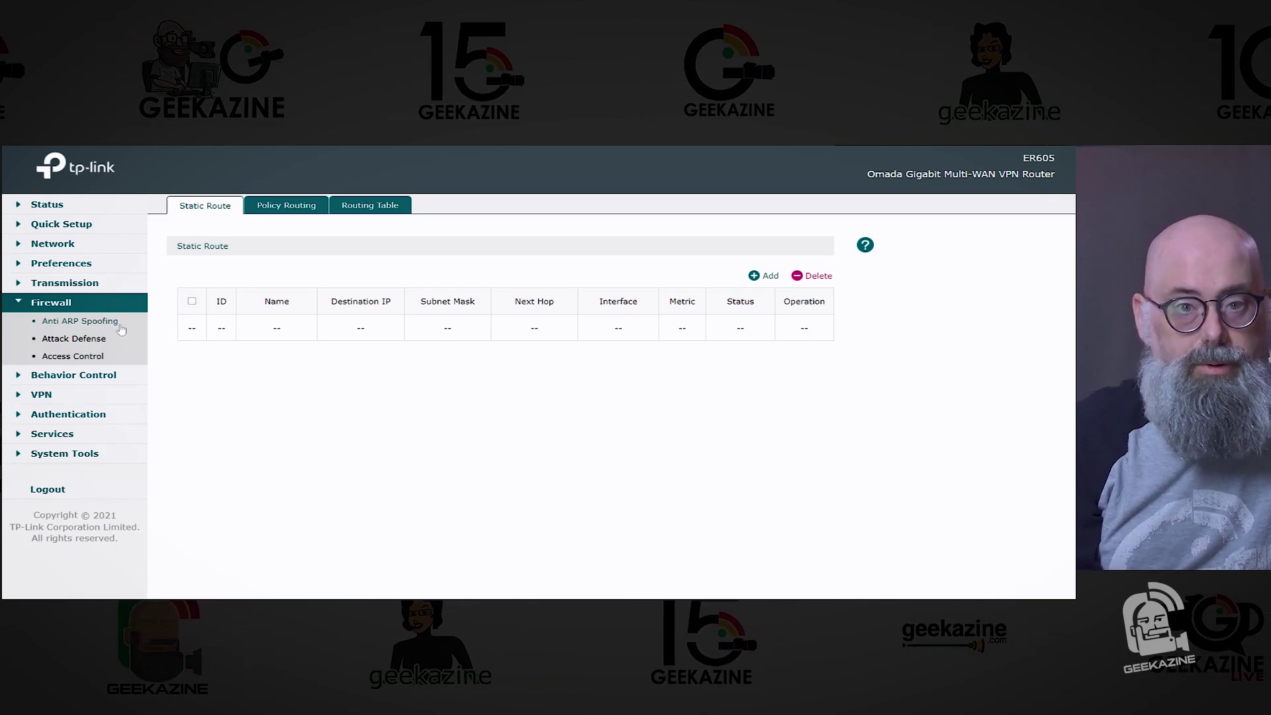
pyautogui.click(79, 375)
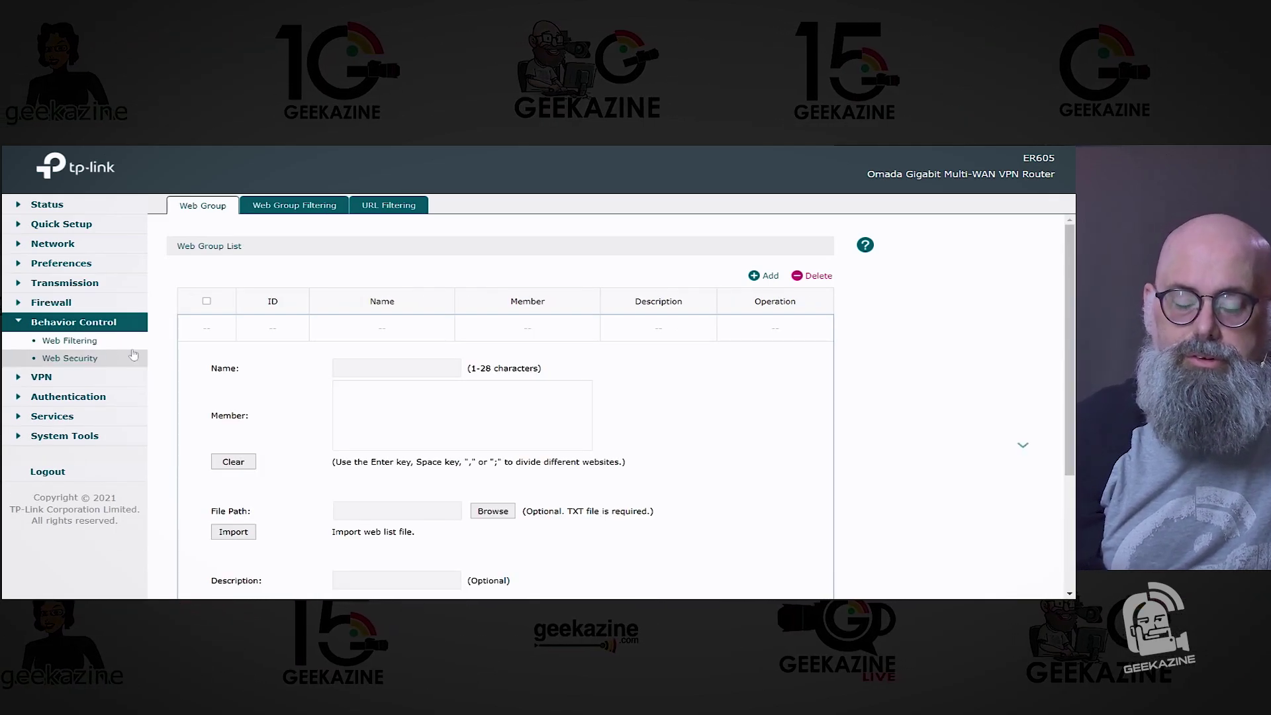
pyautogui.click(88, 359)
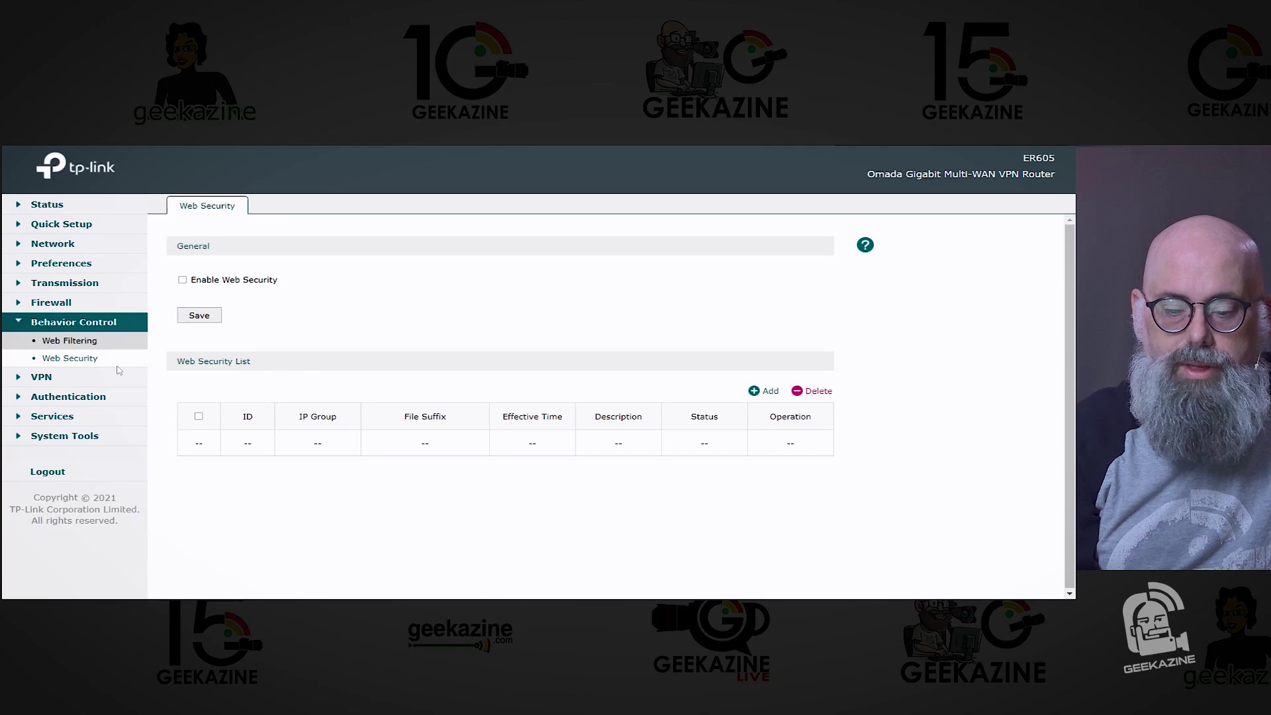
# Step: Examine the VPN section's IPsec policy list and OpenVPN server list
pyautogui.click(109, 376)
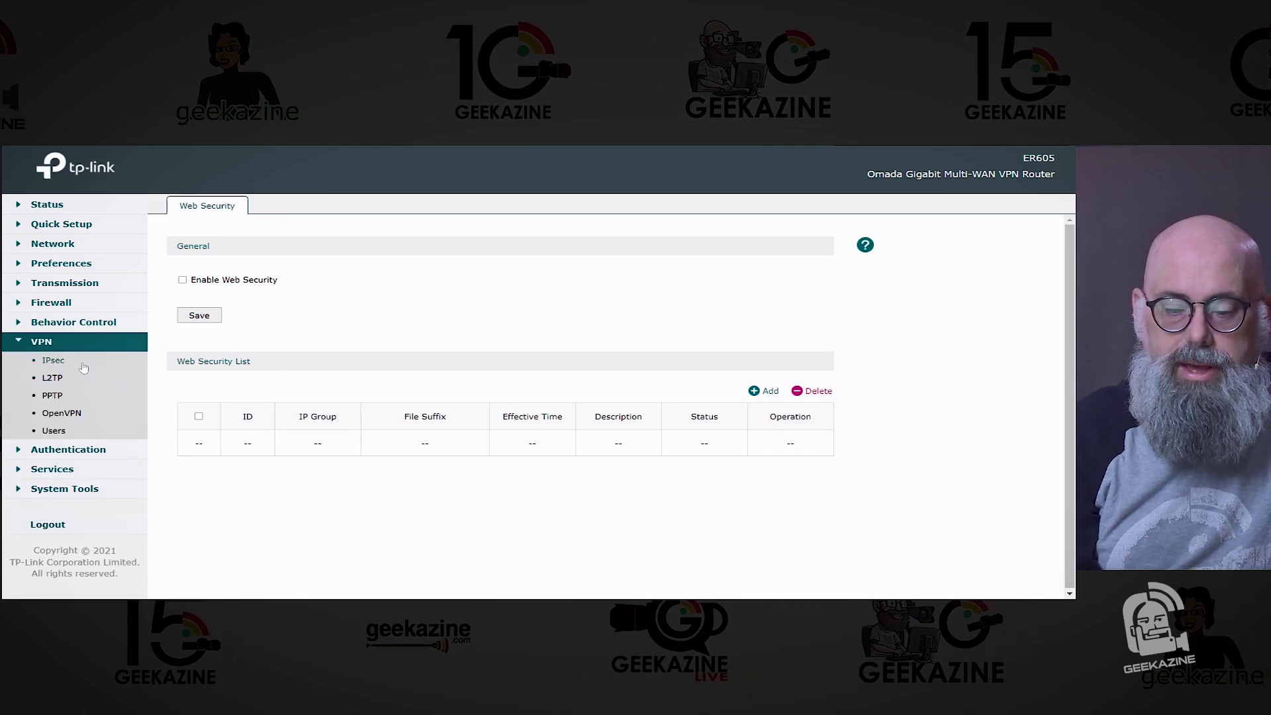
pyautogui.click(78, 365)
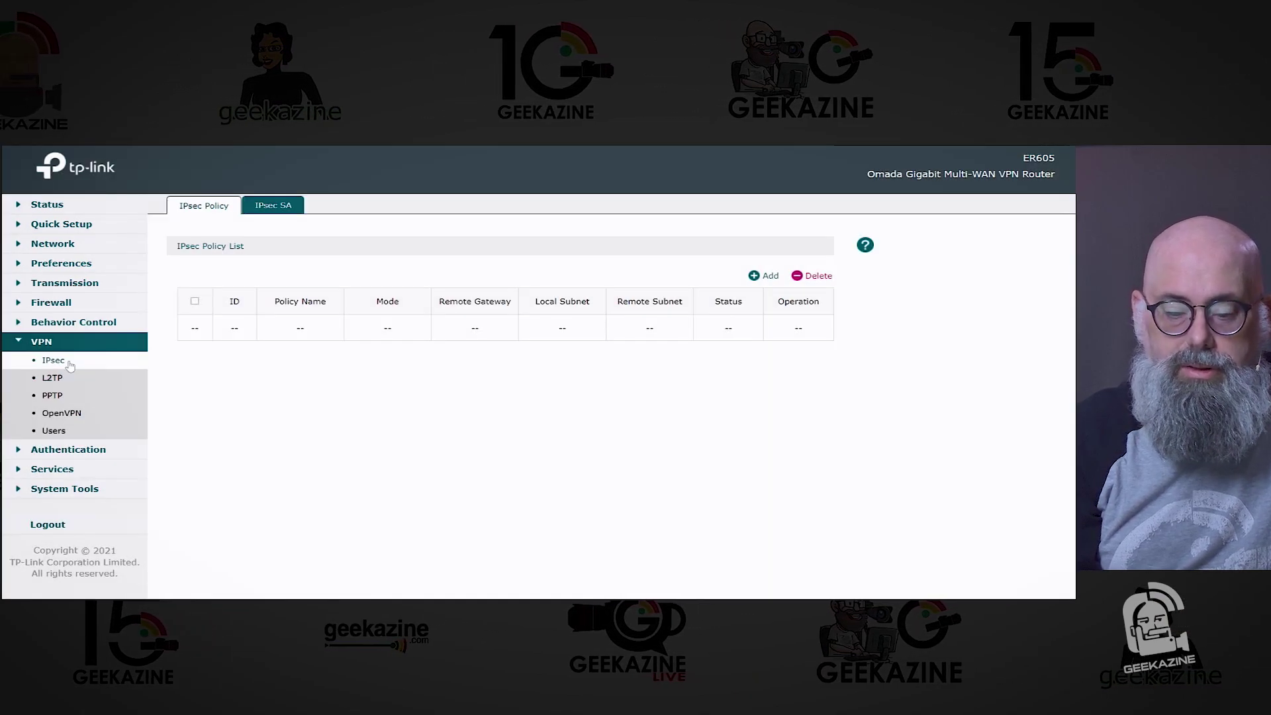
pyautogui.click(75, 414)
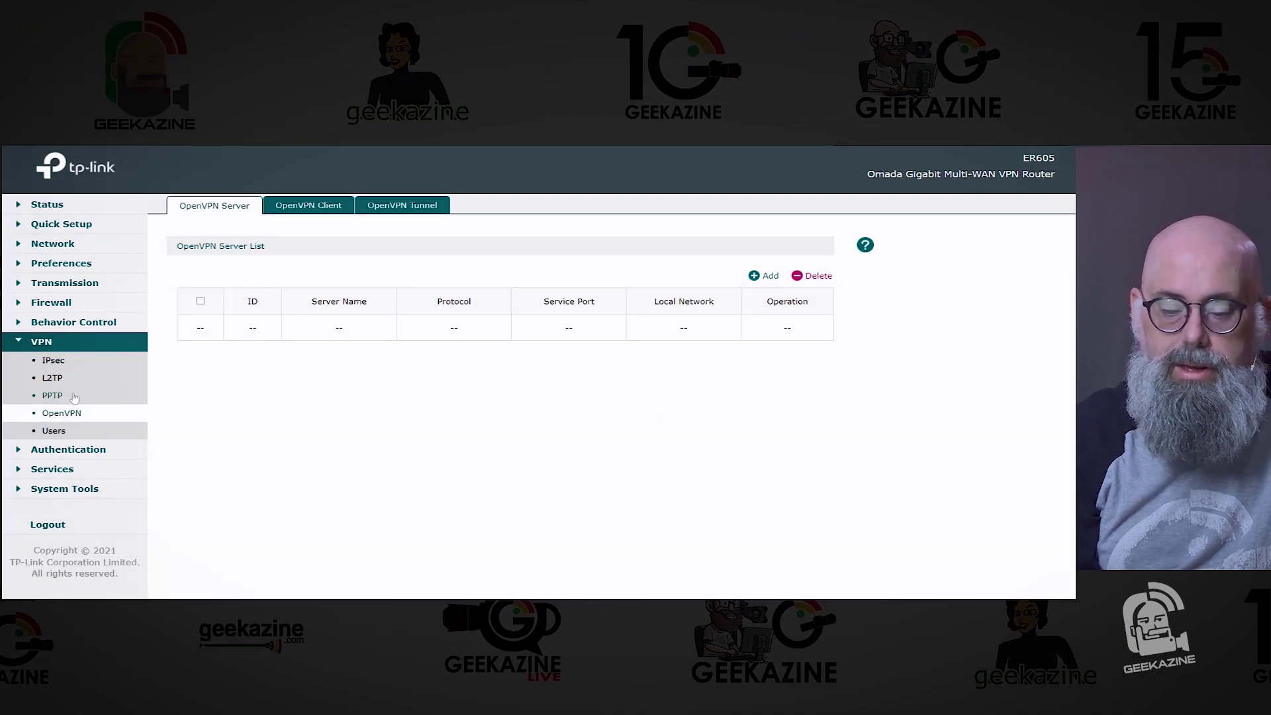
# Step: Examine the authenticated user rule list and the web authentication settings
pyautogui.click(61, 451)
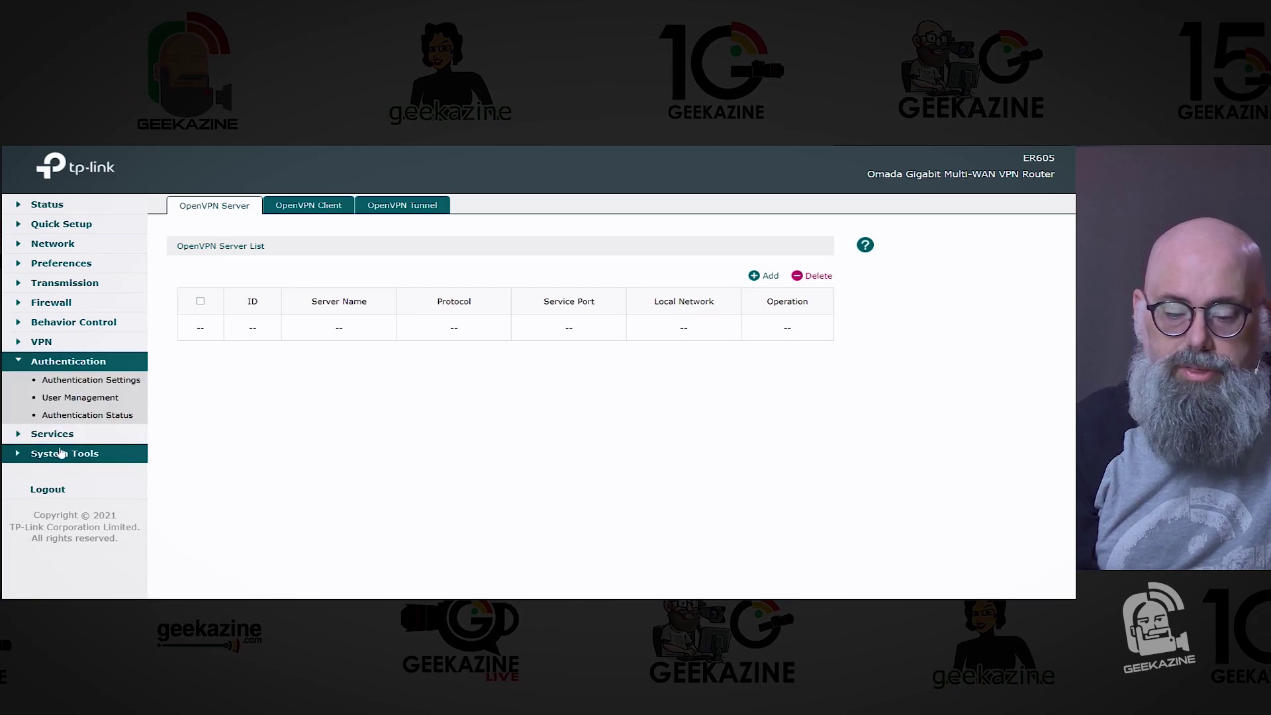
pyautogui.click(104, 397)
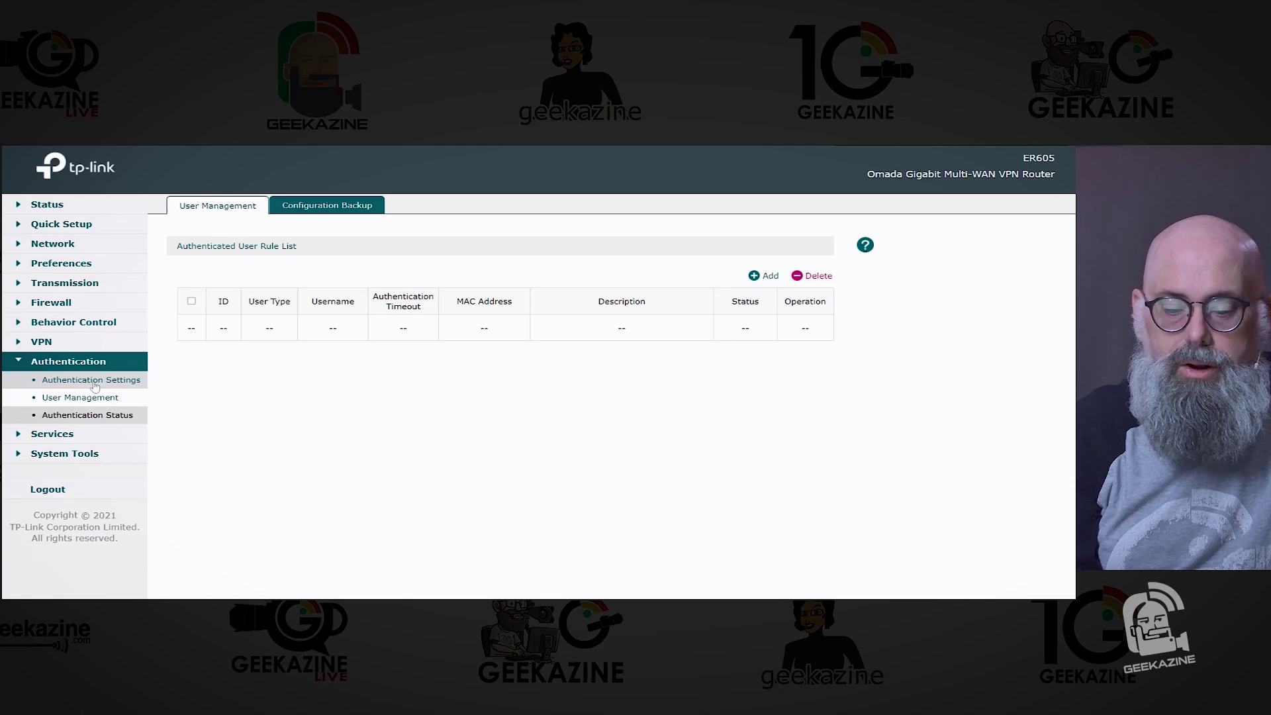
pyautogui.click(96, 386)
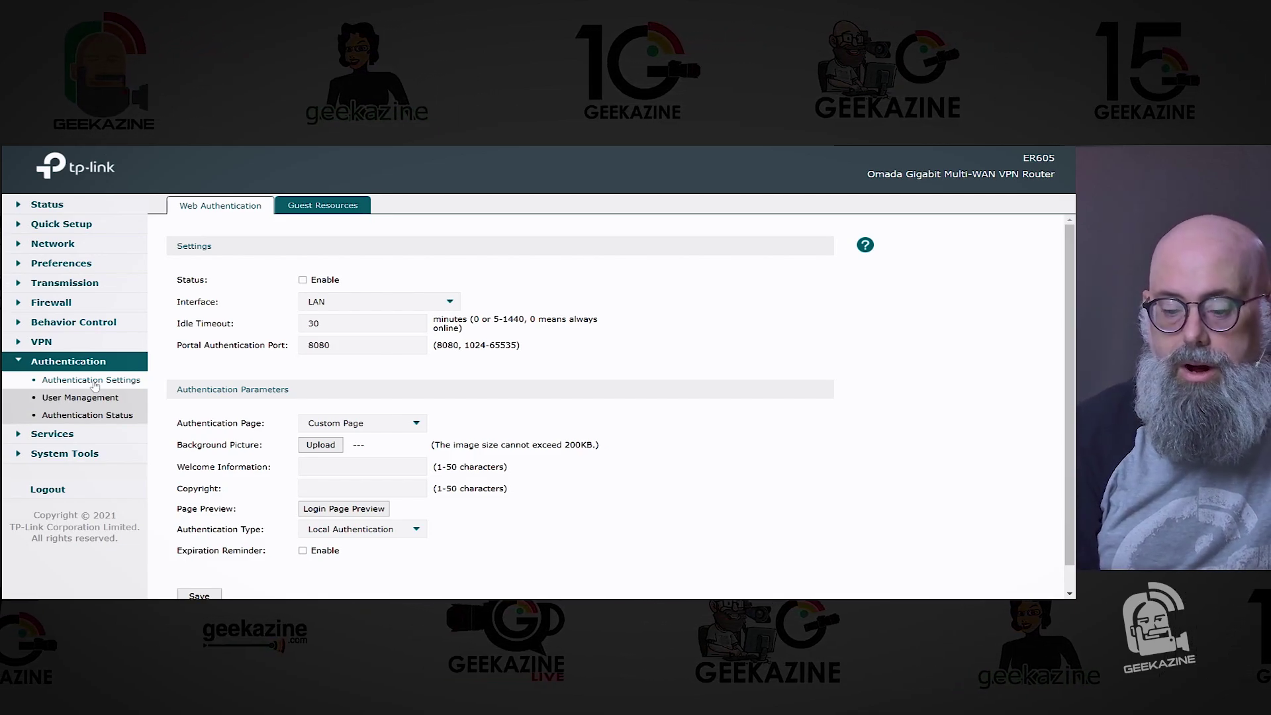
# Step: Examine the Dynamic DNS providers and the UPnP settings among the router's services
pyautogui.click(32, 432)
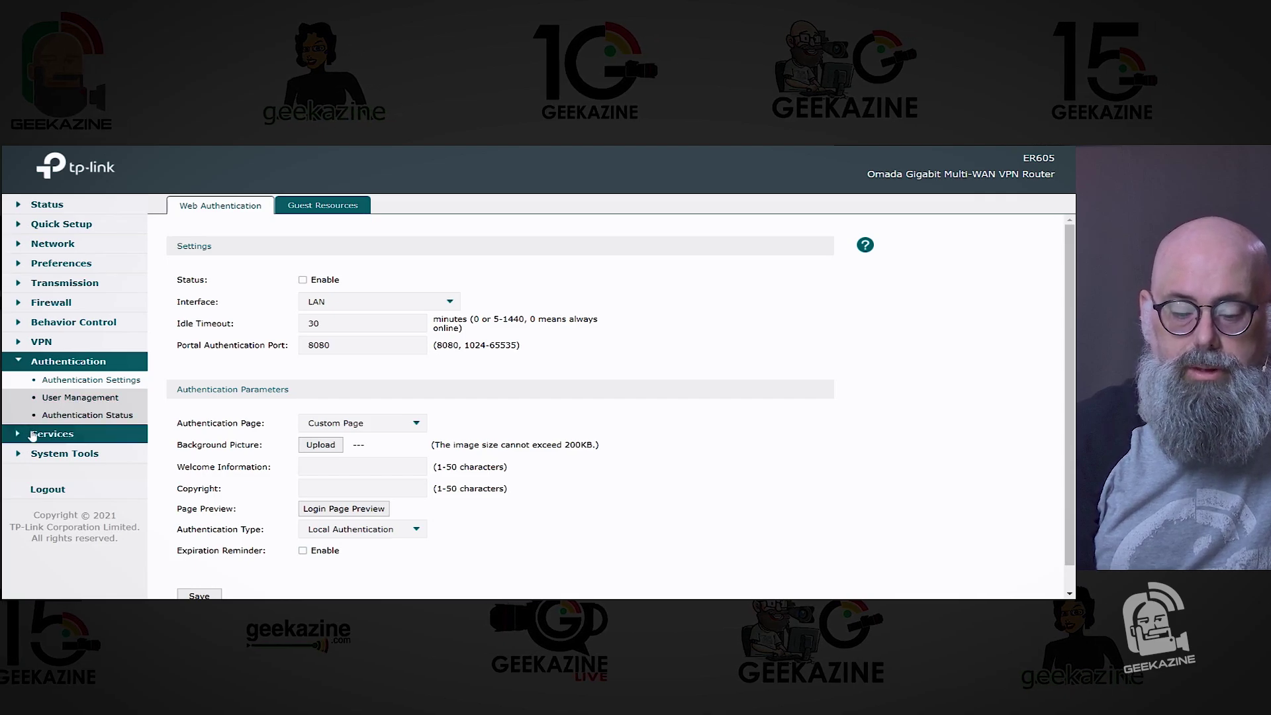
pyautogui.click(94, 404)
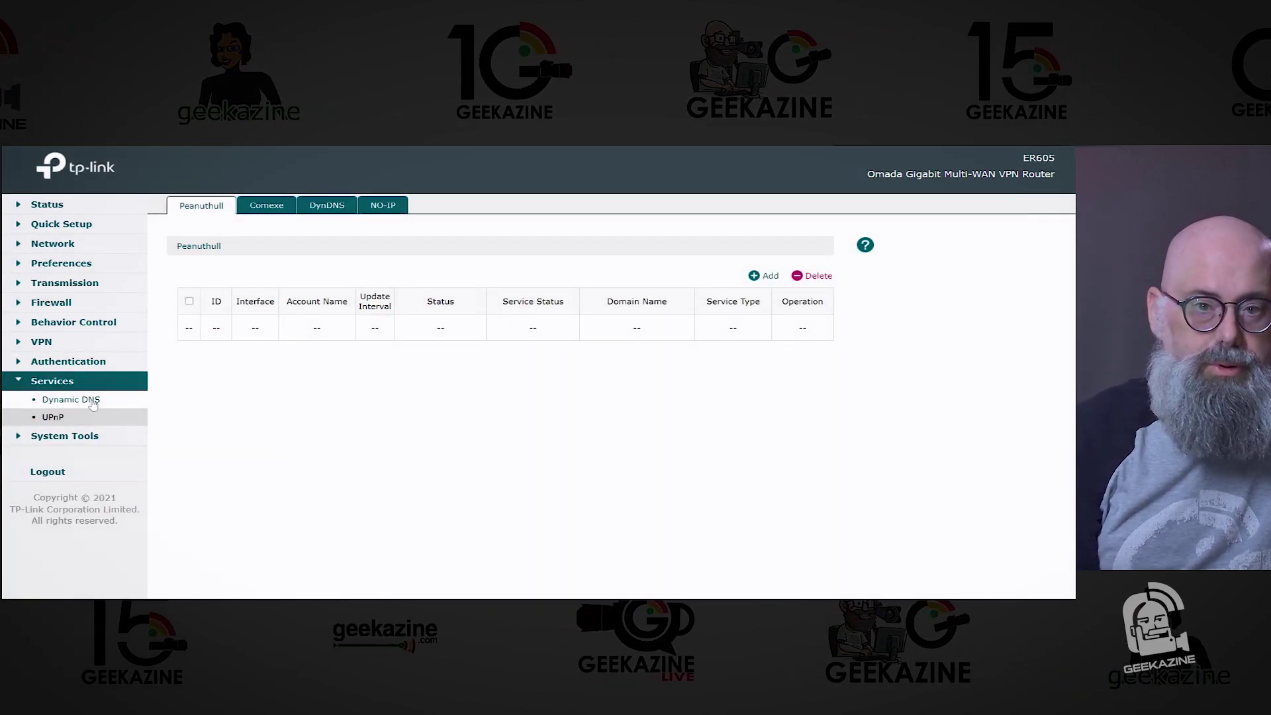
pyautogui.click(71, 419)
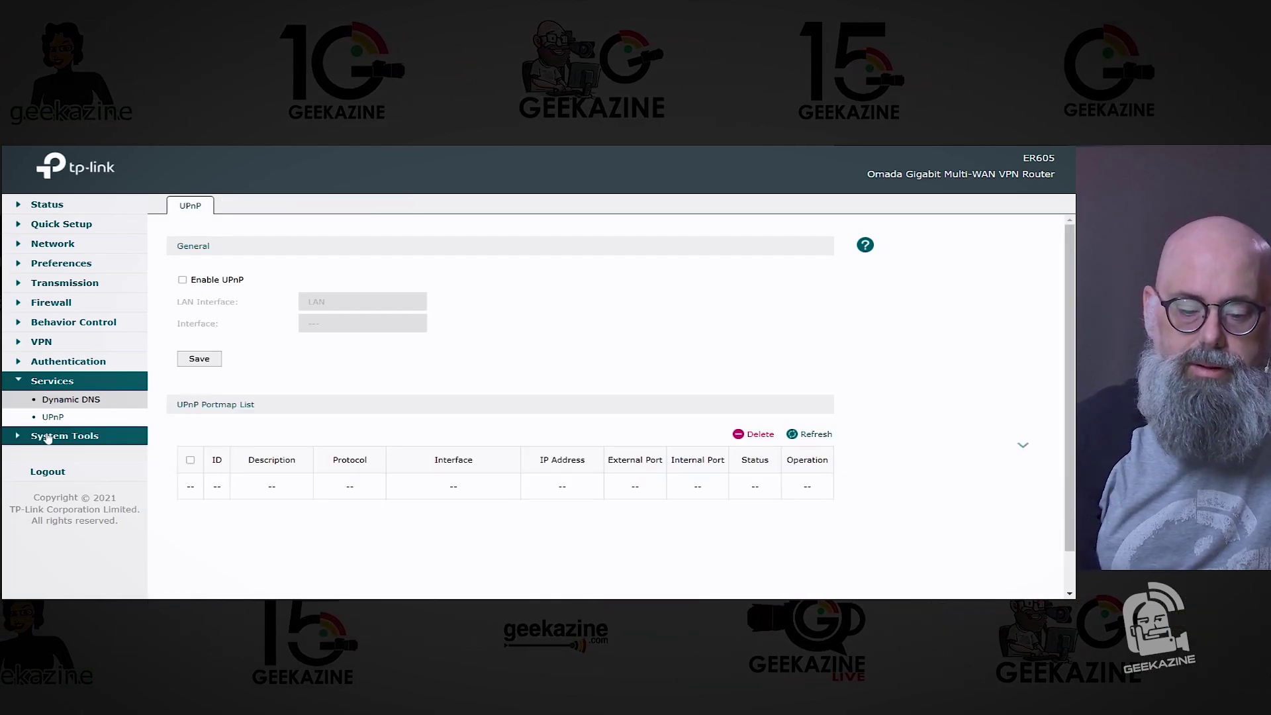
# Step: Examine the system tools' admin account setup, the factory default restore page and the cloud-based controller settings
pyautogui.click(50, 436)
pyautogui.click(84, 422)
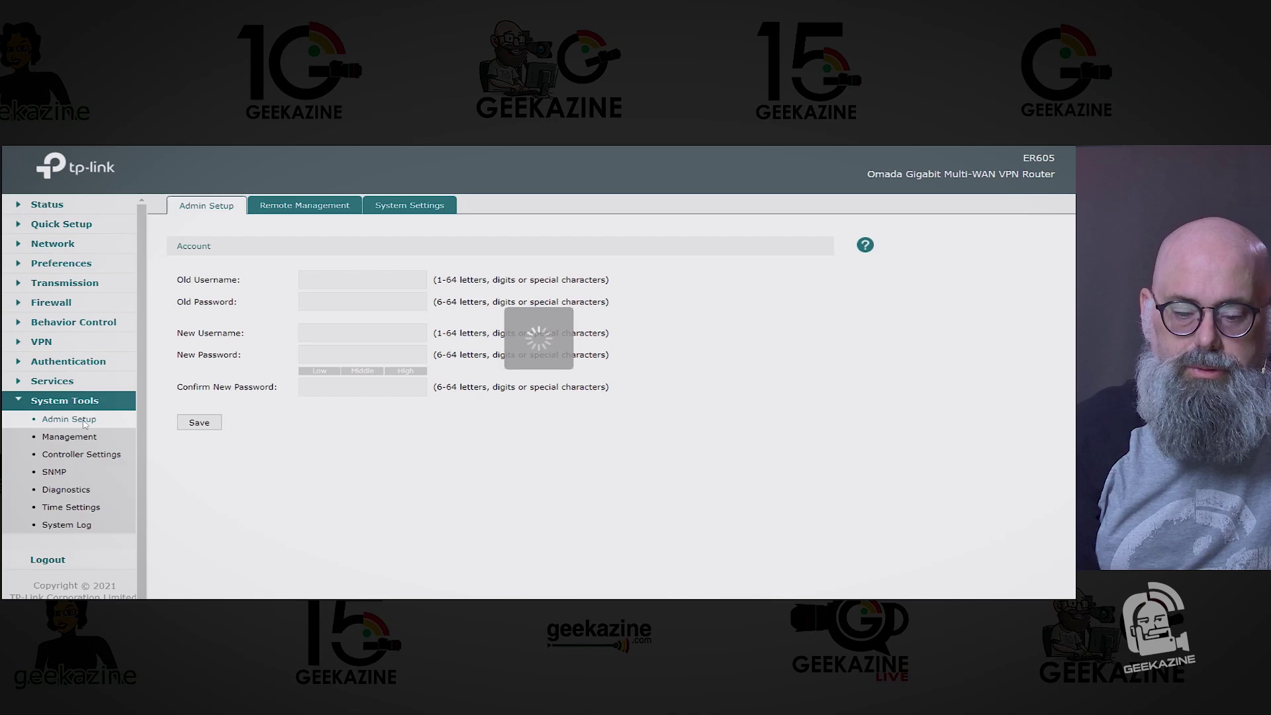
pyautogui.click(84, 412)
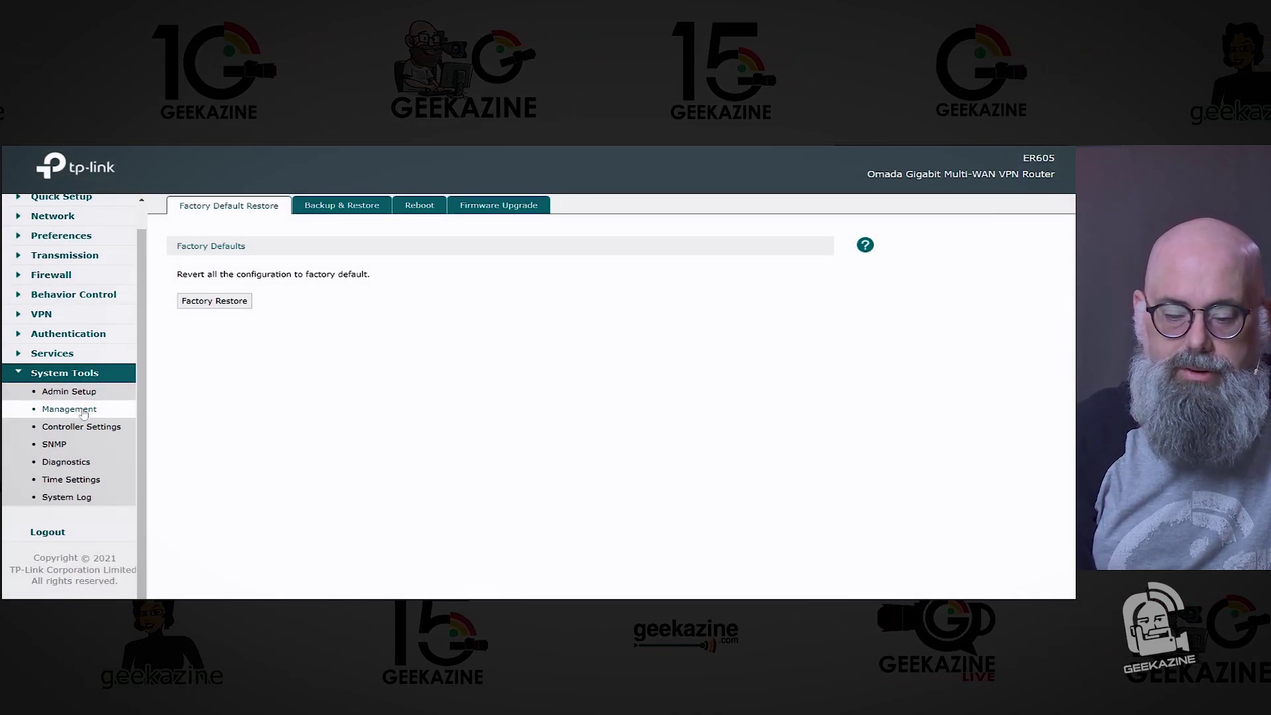
pyautogui.click(84, 429)
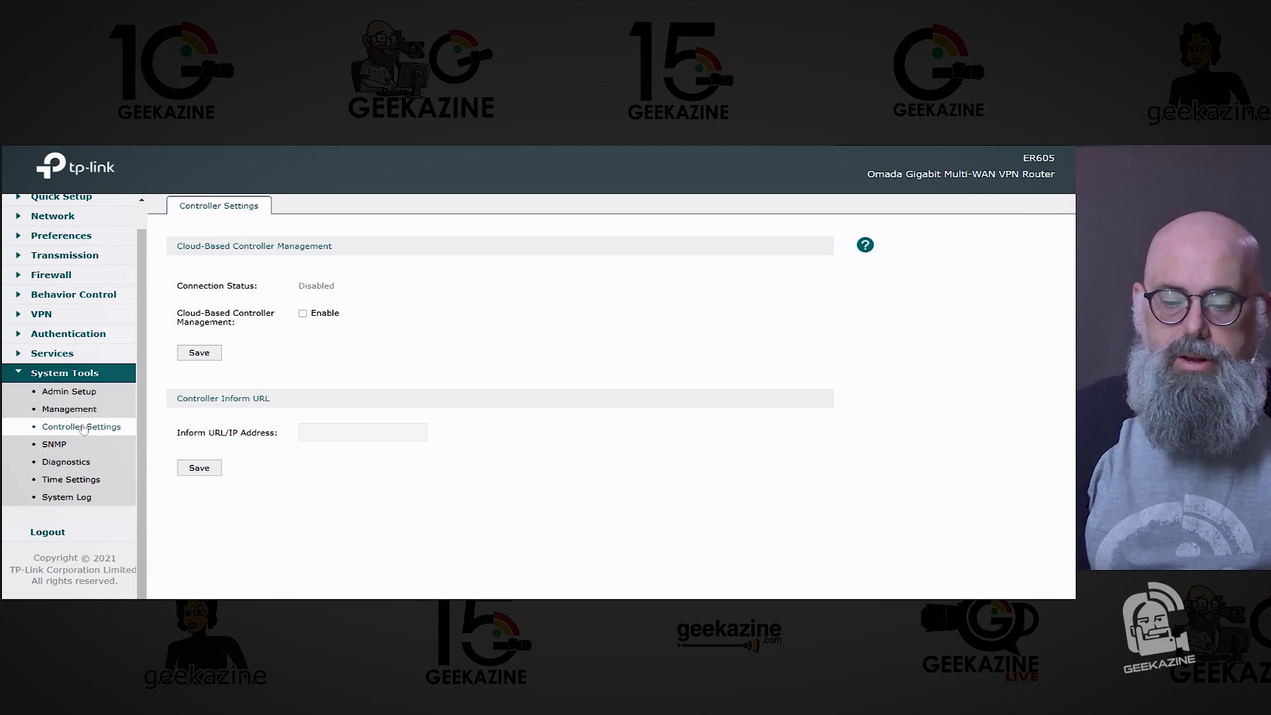
# Step: Examine the router's diagnostics tools and its time and daylight saving settings
pyautogui.click(84, 462)
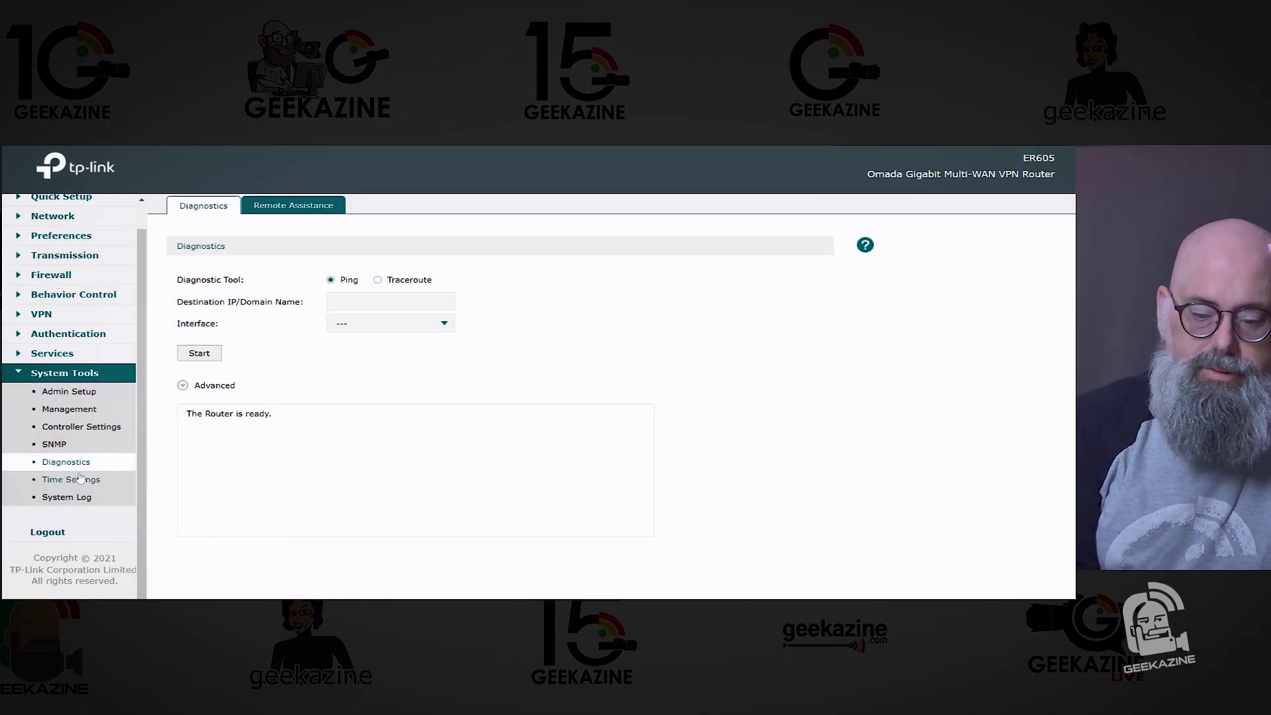
pyautogui.click(79, 478)
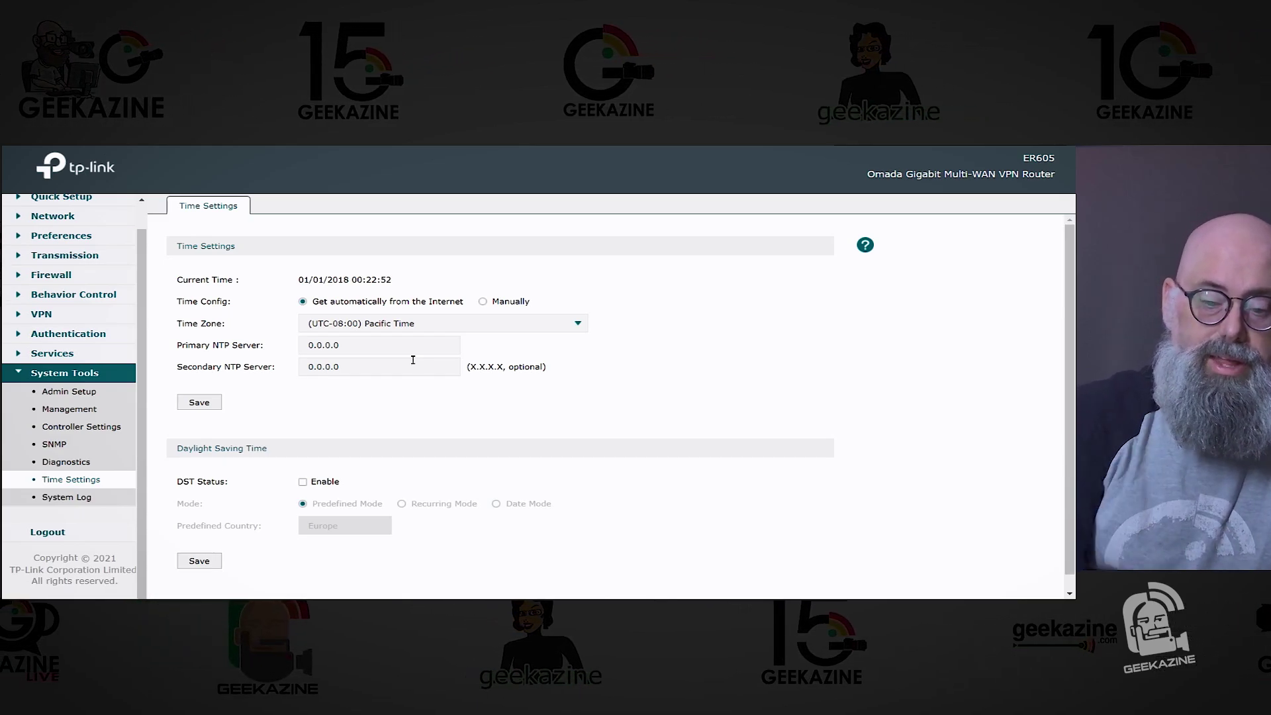
pyautogui.scroll(2, 40, 357)
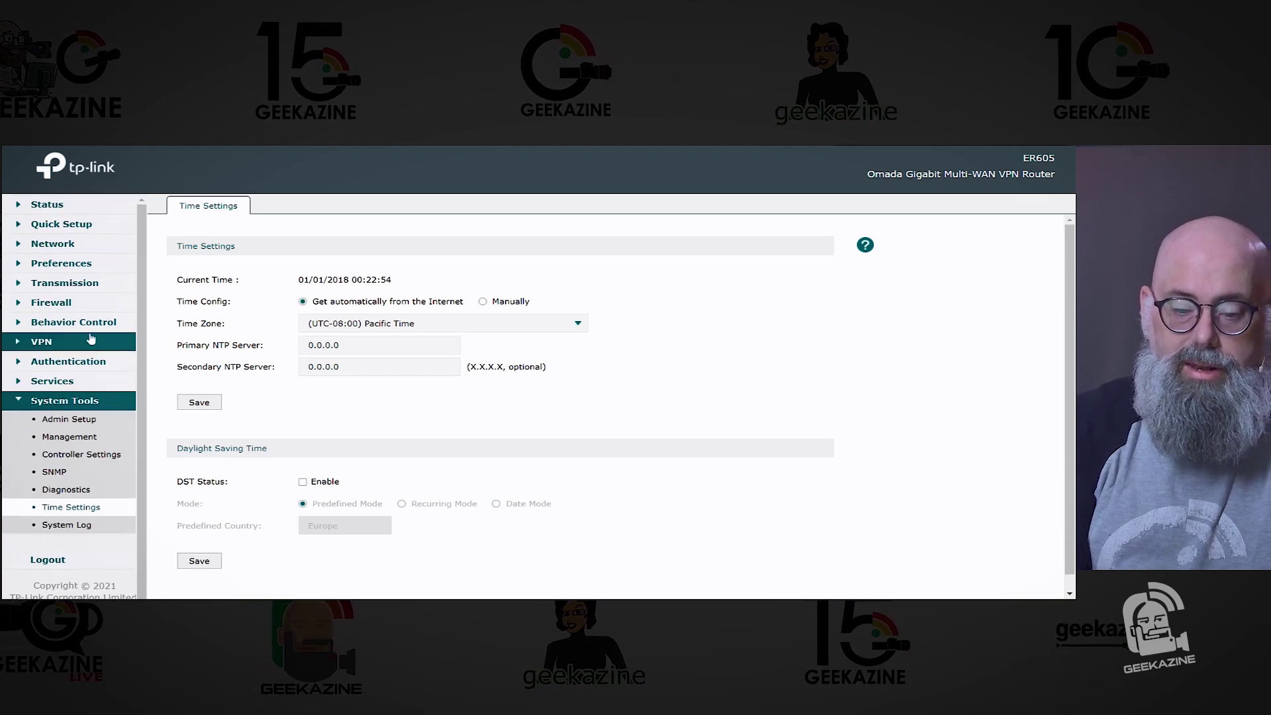
# Step: Examine the system log's settings and read through the entries in its log list
pyautogui.click(69, 205)
pyautogui.click(73, 224)
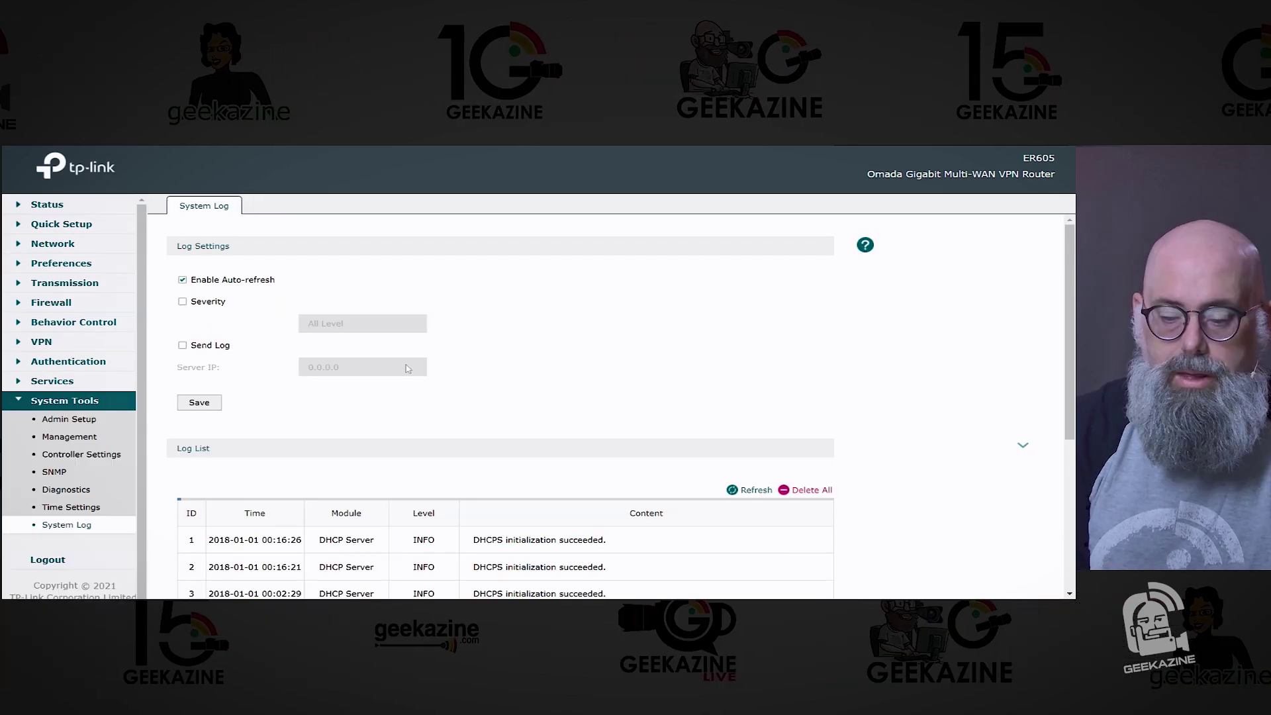
pyautogui.scroll(-5, 441, 376)
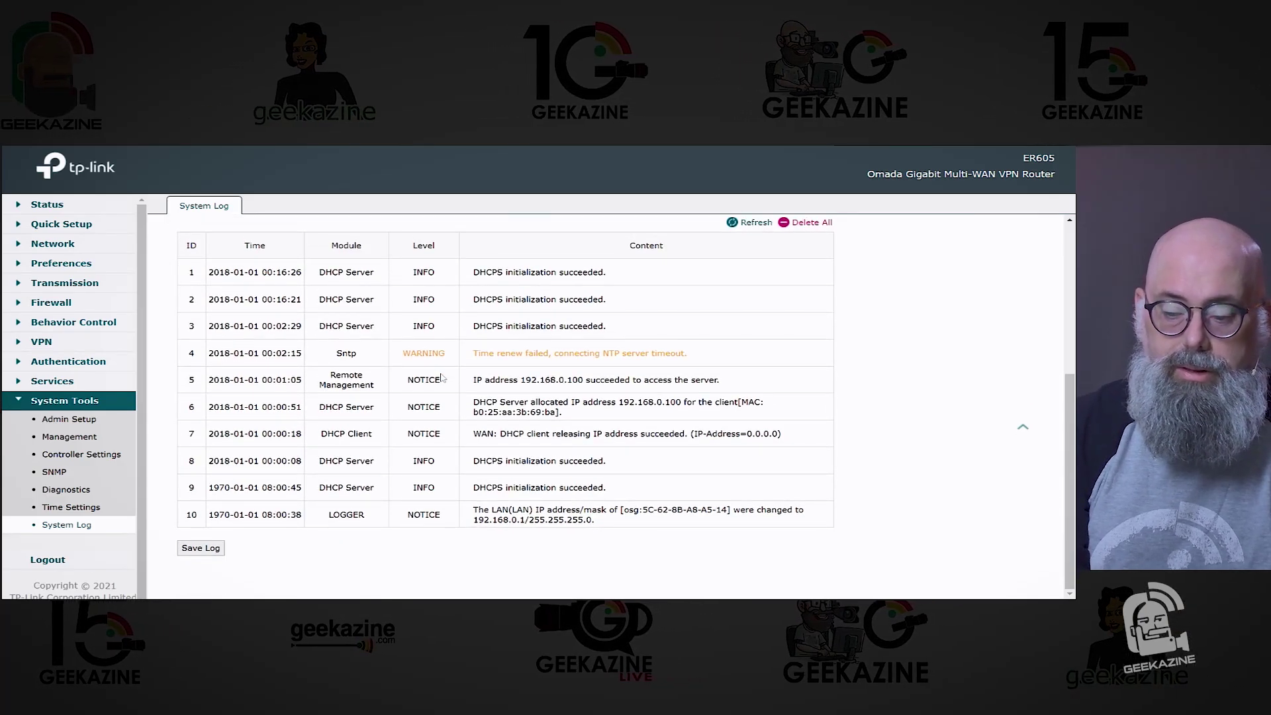
pyautogui.scroll(4, 442, 377)
pyautogui.scroll(-2, 442, 378)
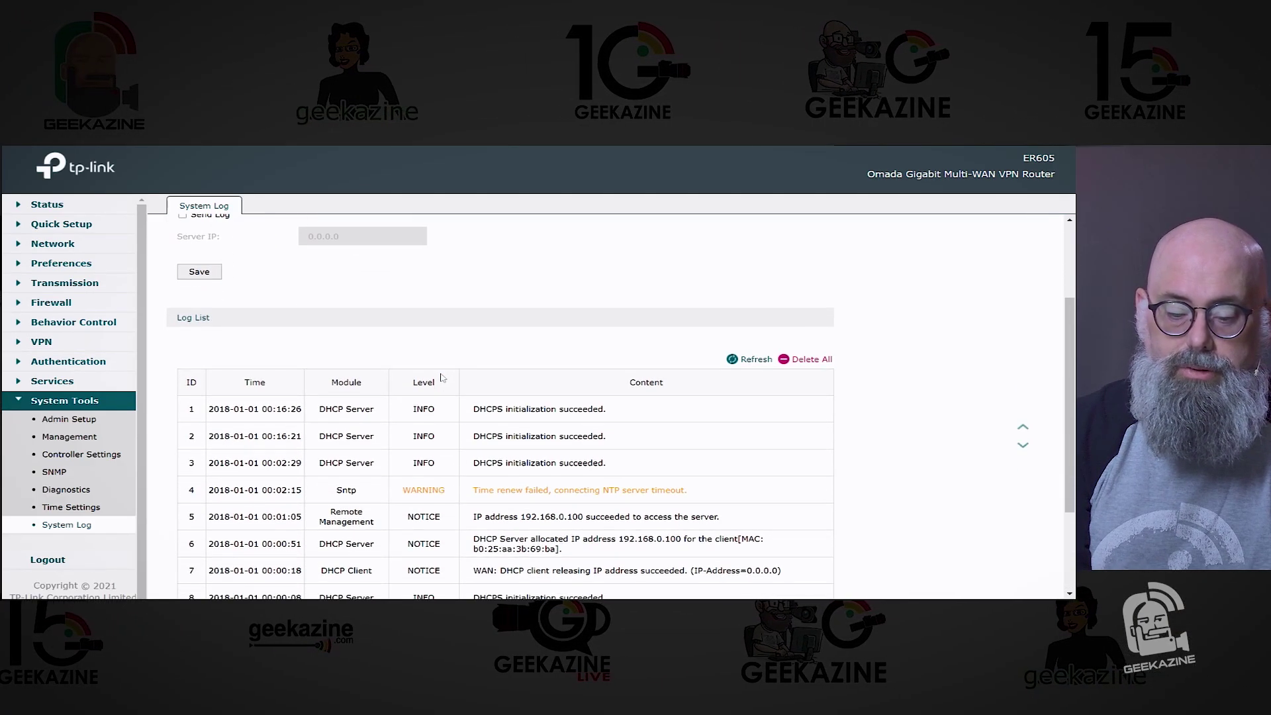
pyautogui.scroll(2, 334, 452)
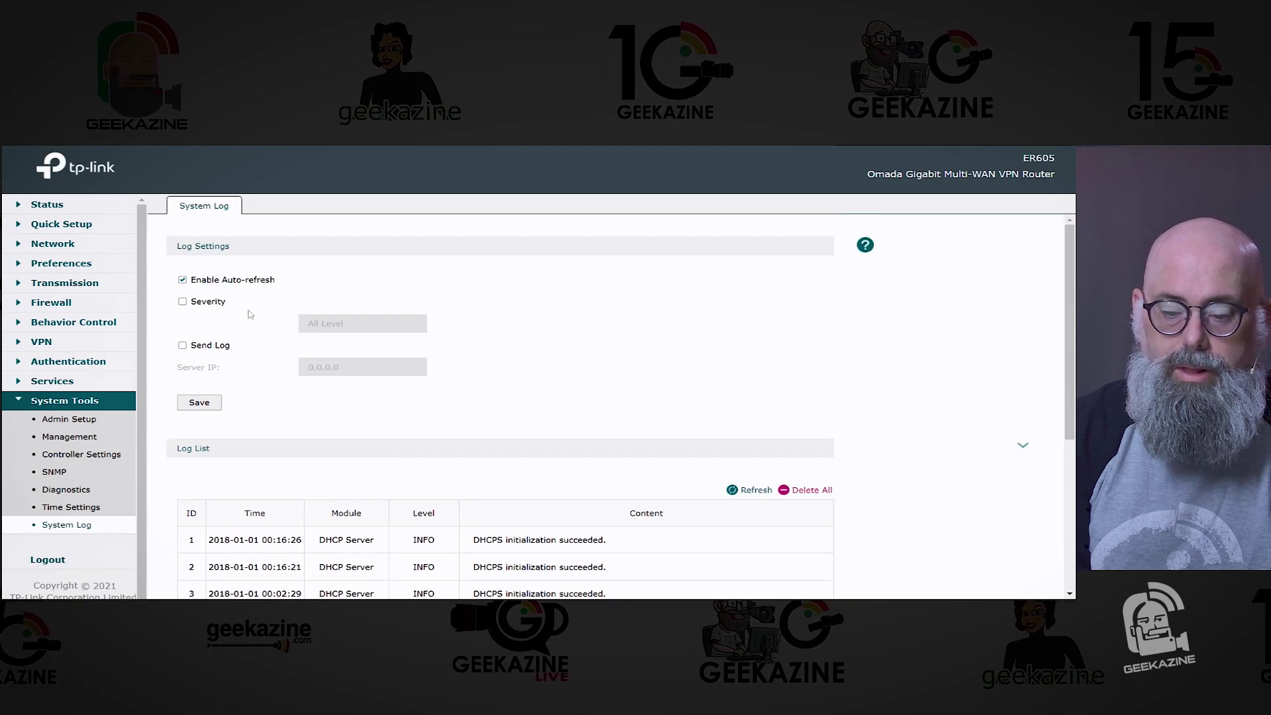